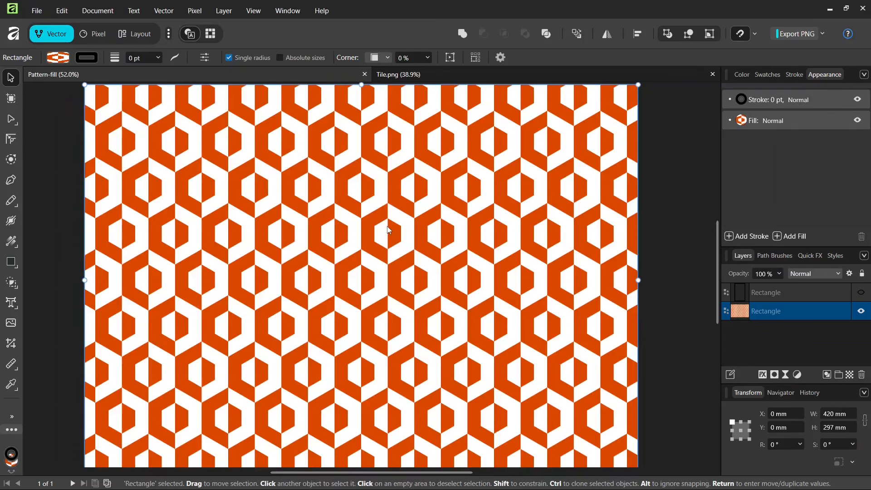
Show the hidden black outline rectangle that frames one repeating tile of the hexagon pattern.
scroll(390, 221, up, 1)
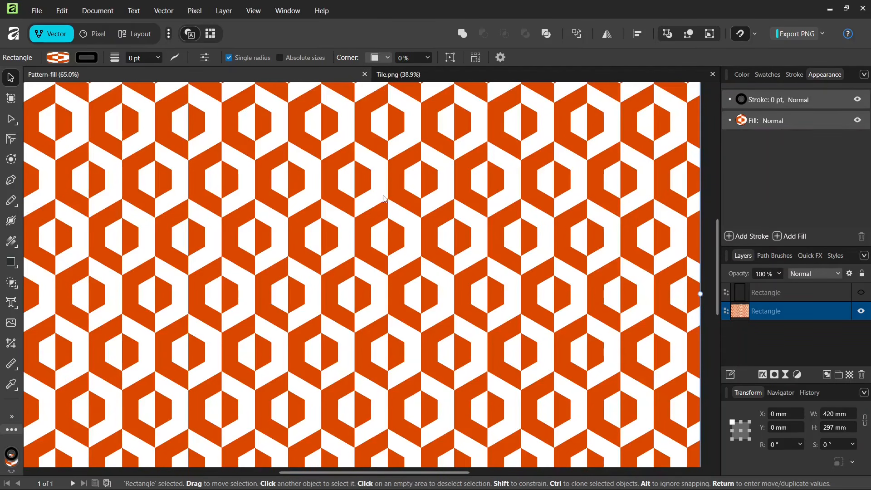
scroll(389, 279, down, 1)
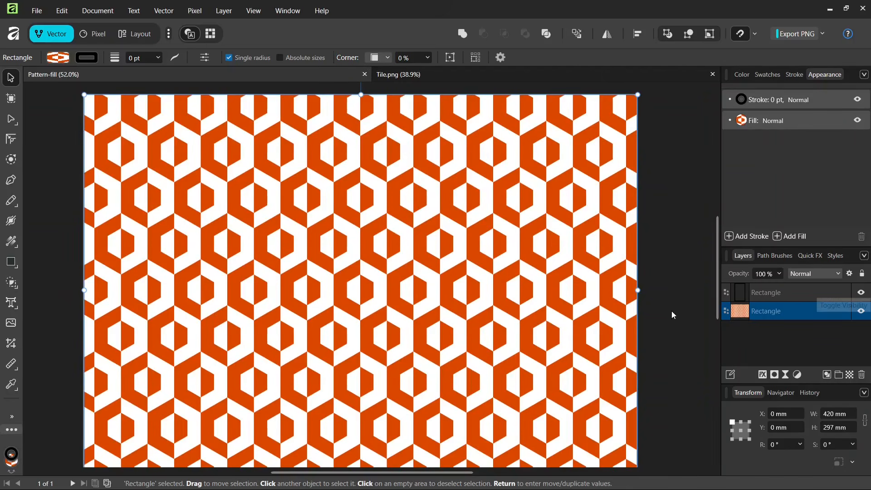
click(847, 301)
scroll(329, 323, up, 1)
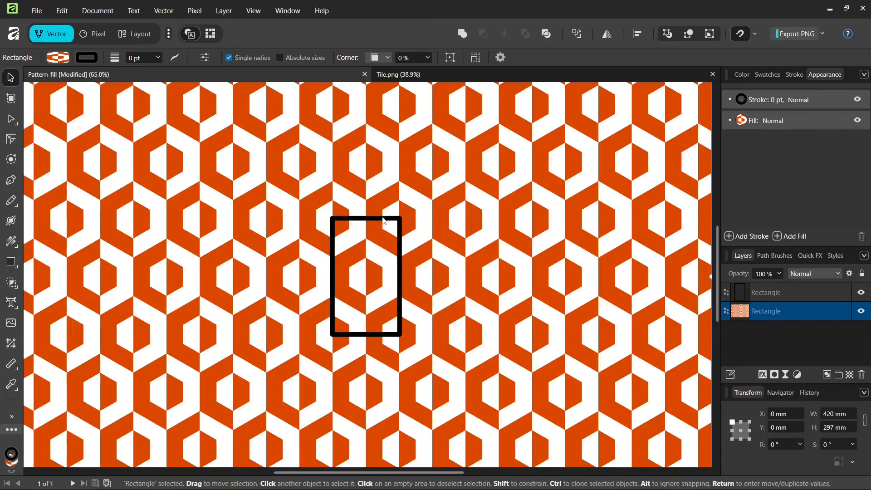
scroll(381, 323, up, 1)
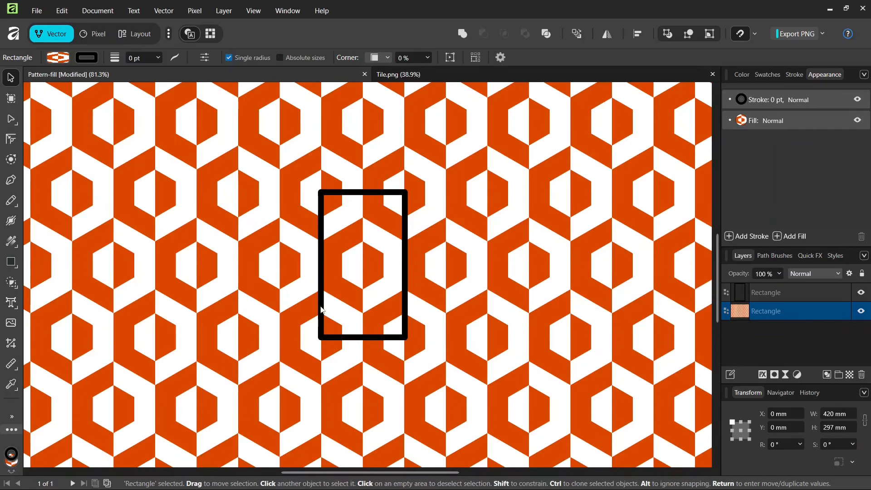
scroll(327, 223, up, 1)
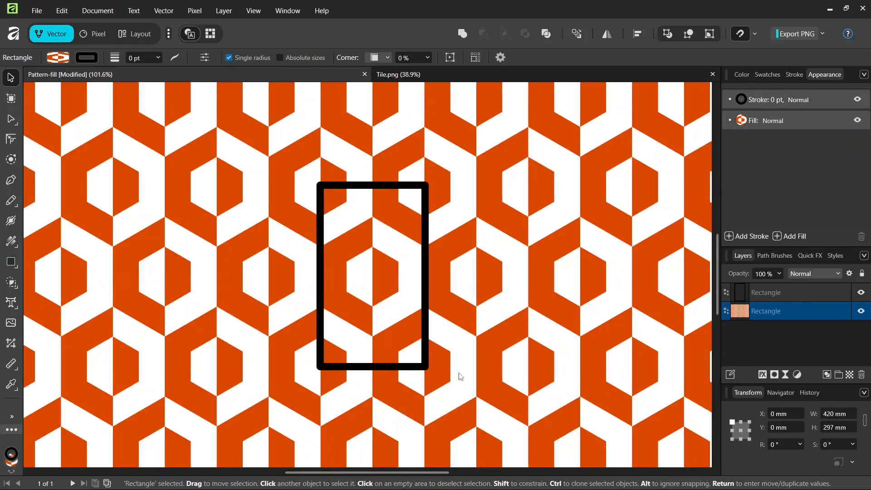
Examine the single tile image in Tile.png, and close that document.
click(413, 79)
scroll(422, 219, down, 2)
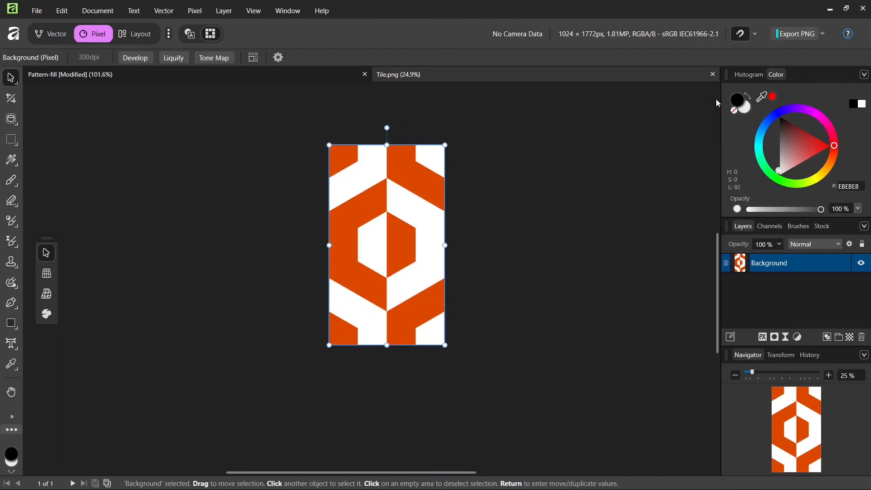
click(713, 74)
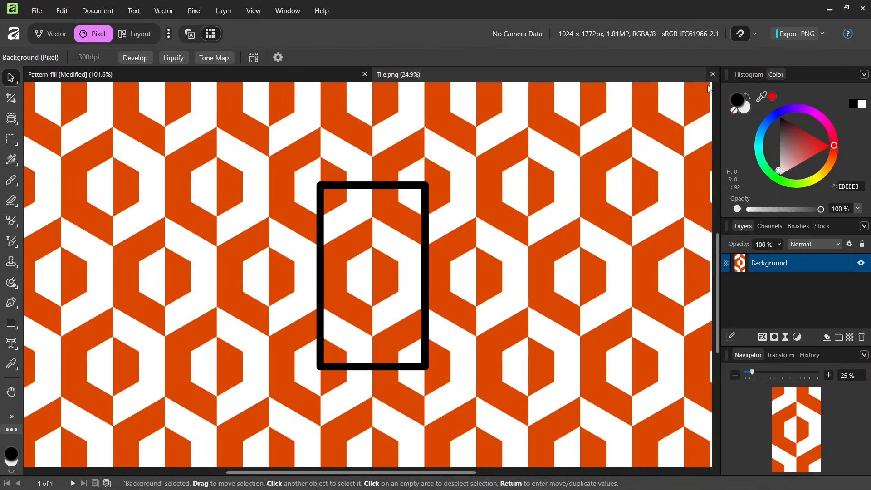
Create a new A3 landscape document, 420 × 297 mm, at 300 DPI.
click(40, 11)
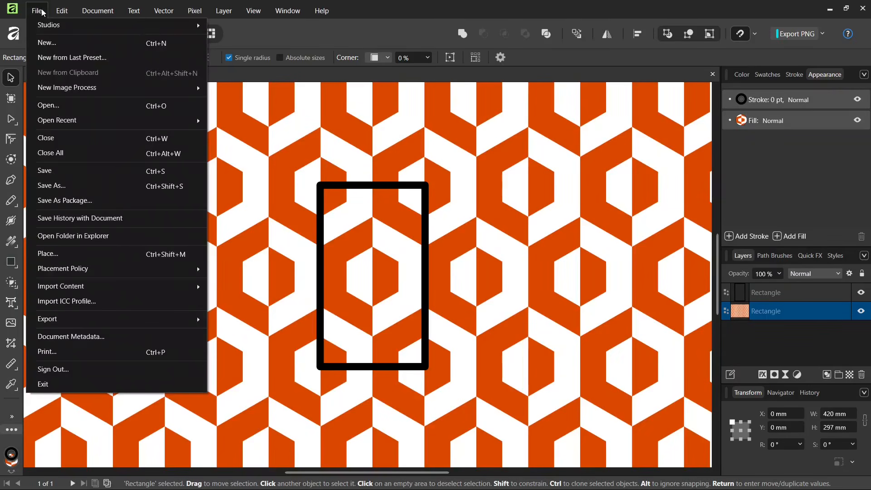
click(56, 43)
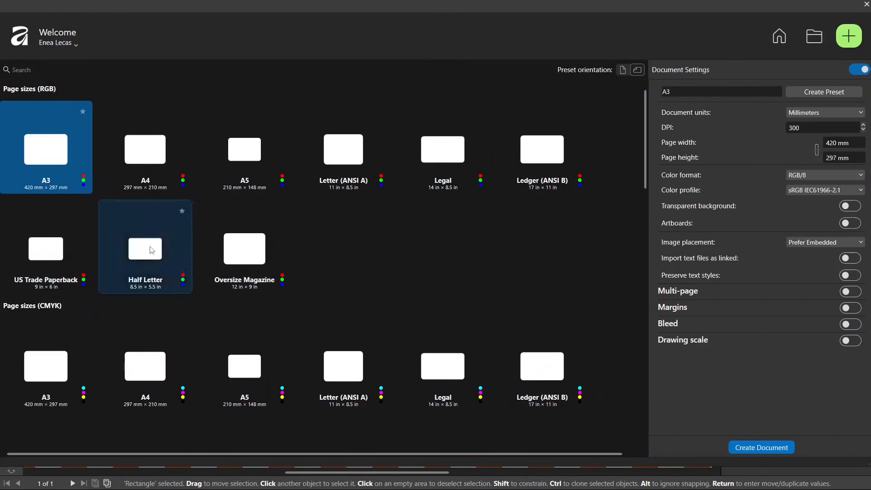
click(769, 450)
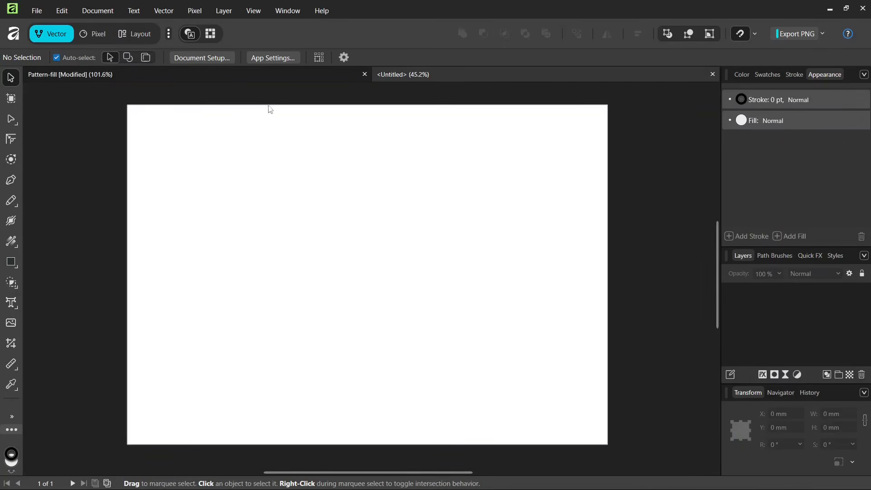
Add a horizontal guide at 148.5 mm and a vertical guide through the centre of the page.
click(253, 10)
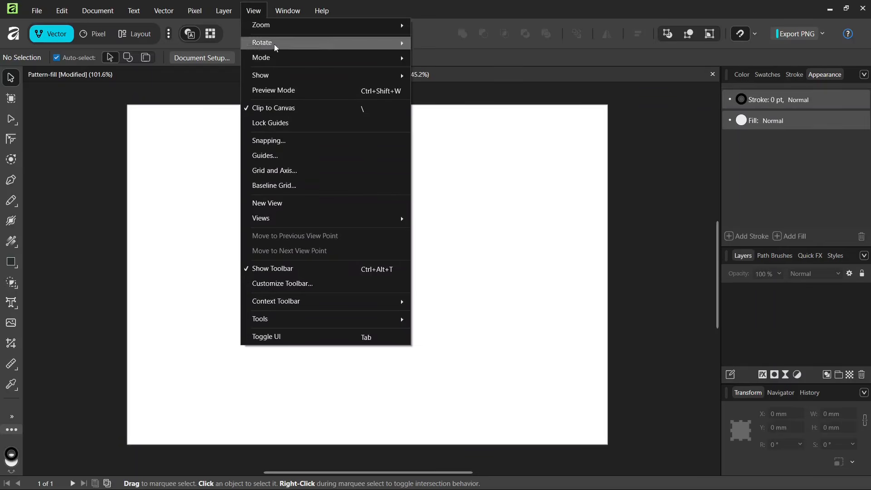
click(286, 156)
click(232, 305)
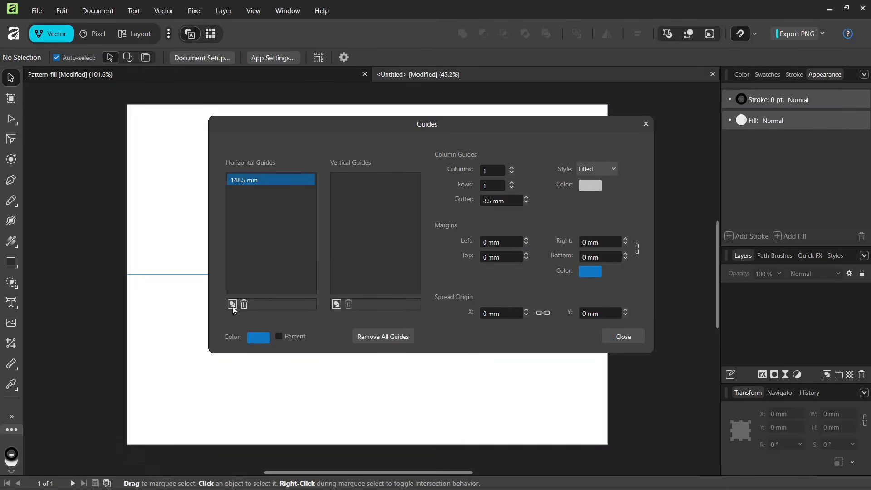
click(336, 304)
click(620, 340)
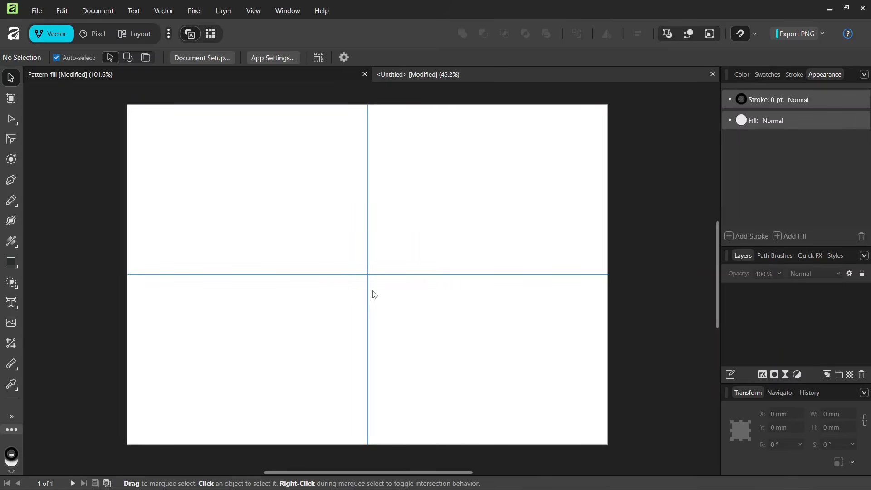
Draw a polygon about 101 mm in size with 6 sides, no stroke and an orange fill.
click(16, 266)
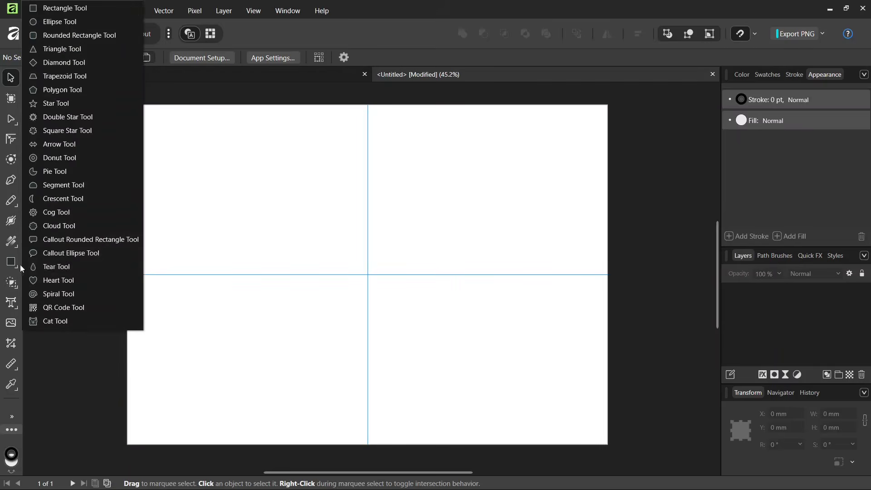
click(77, 90)
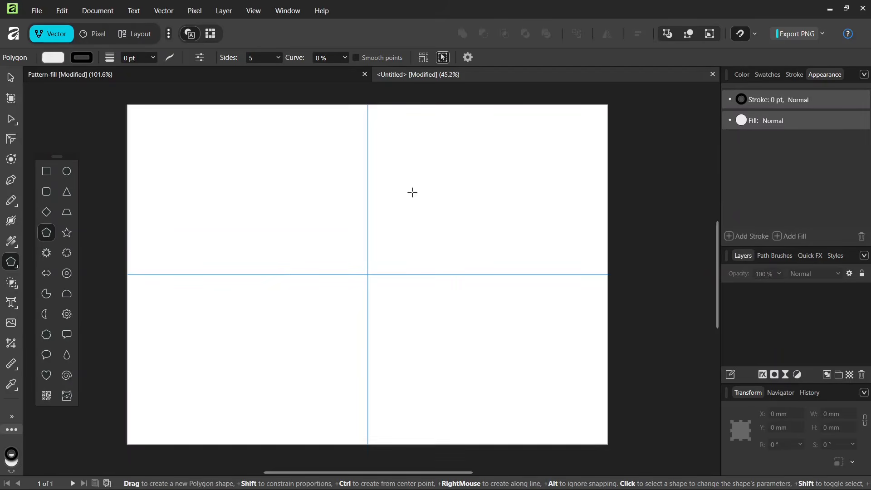
click(260, 56)
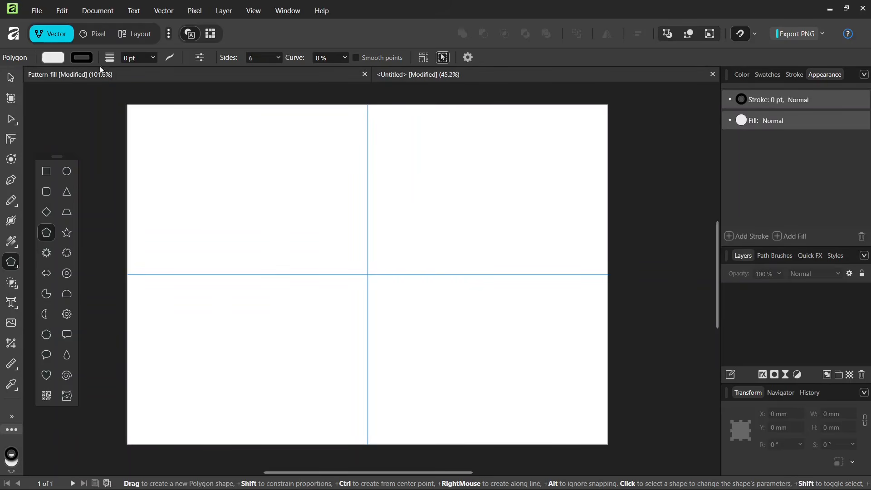
click(89, 58)
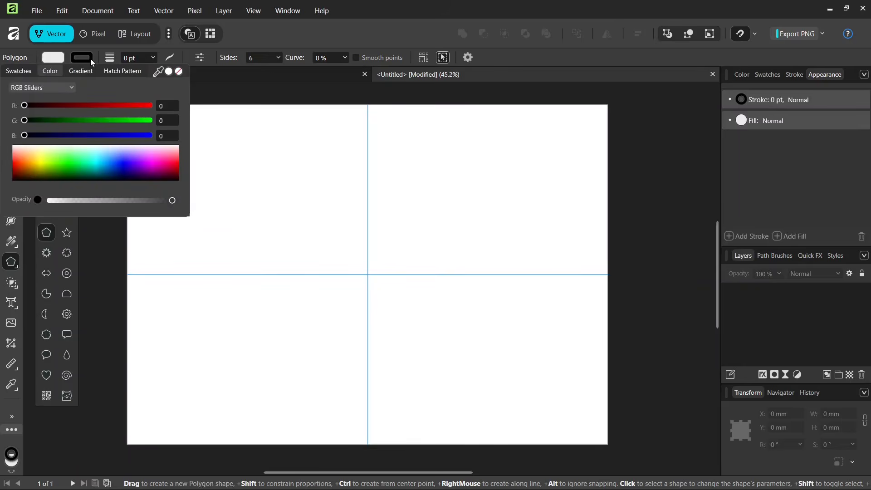
click(180, 72)
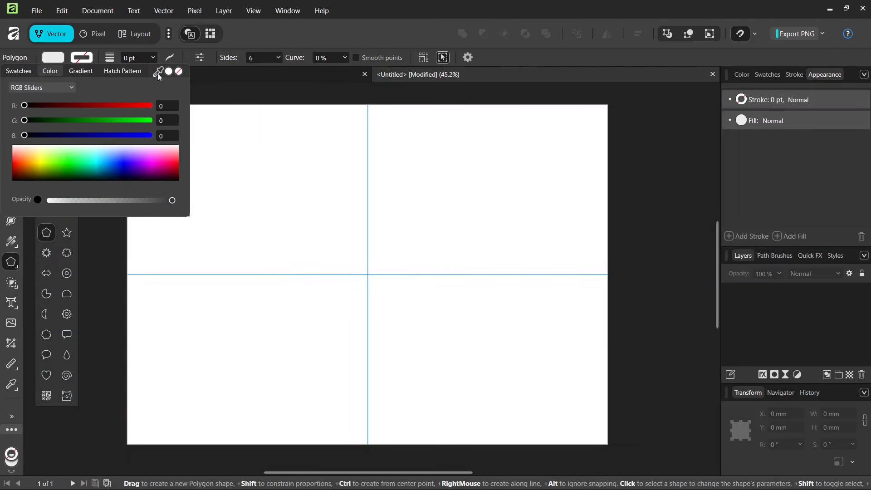
click(53, 58)
drag(36, 169, 28, 163)
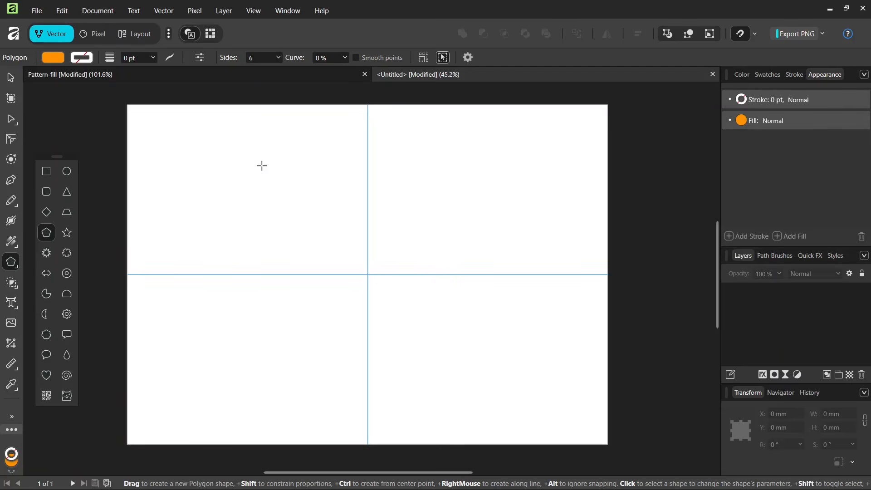
drag(261, 165, 381, 271)
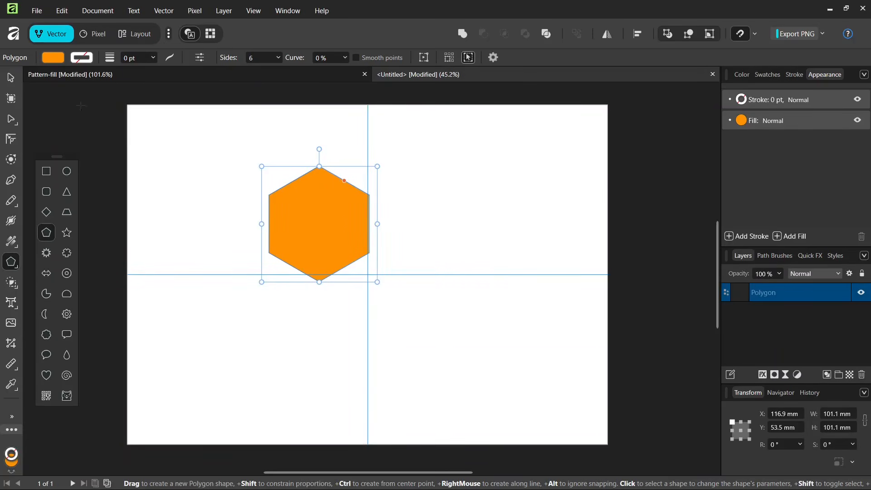
Set the hexagon's width to 100 mm with proportions locked and centre it on the guide intersection.
click(14, 82)
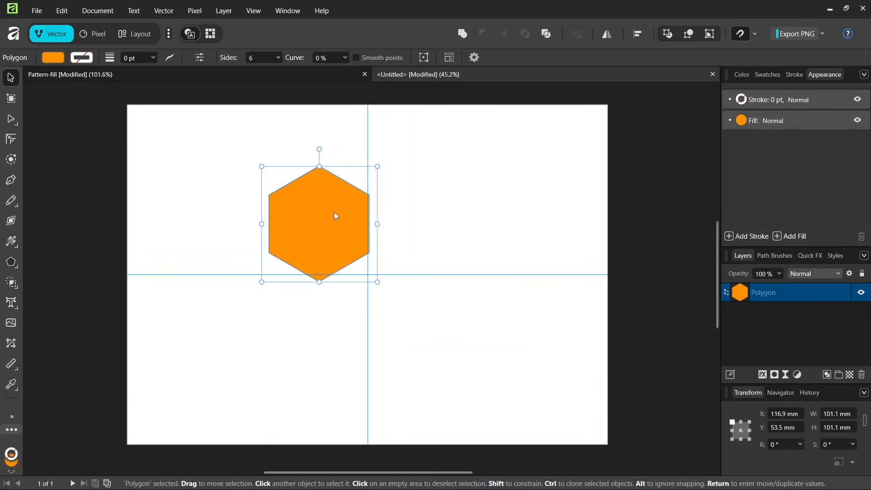
click(867, 423)
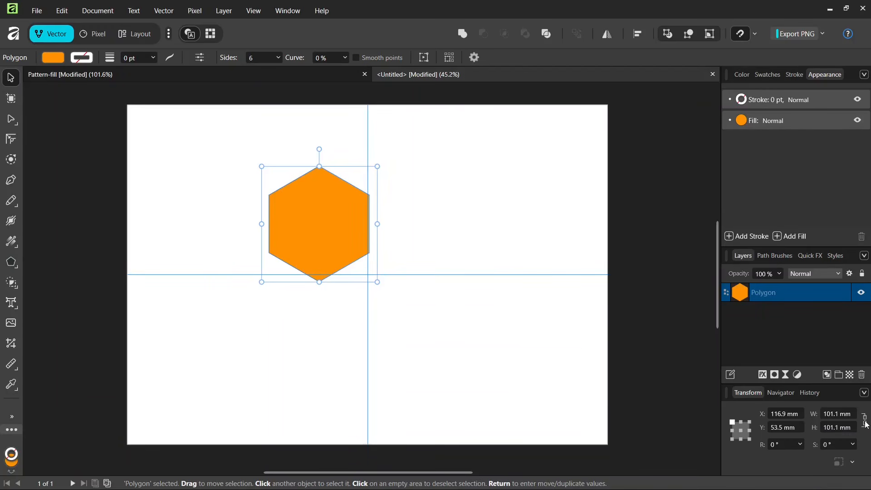
click(834, 417)
text(100)
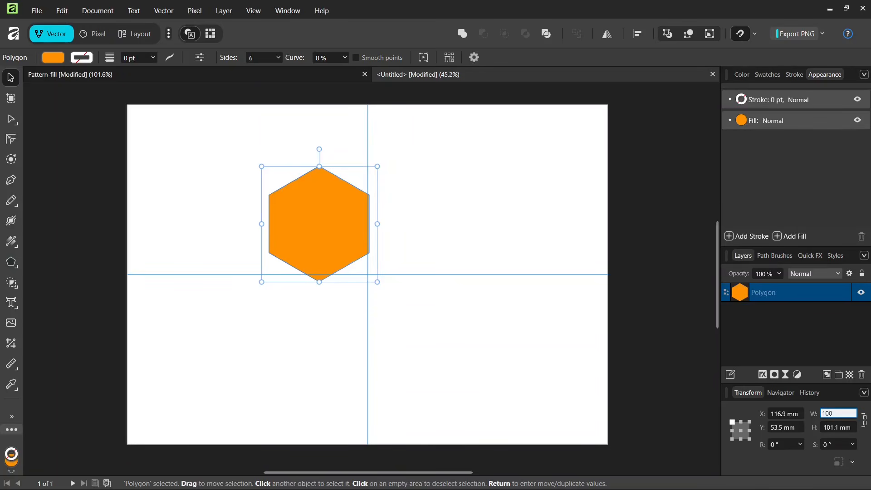
key(alt)
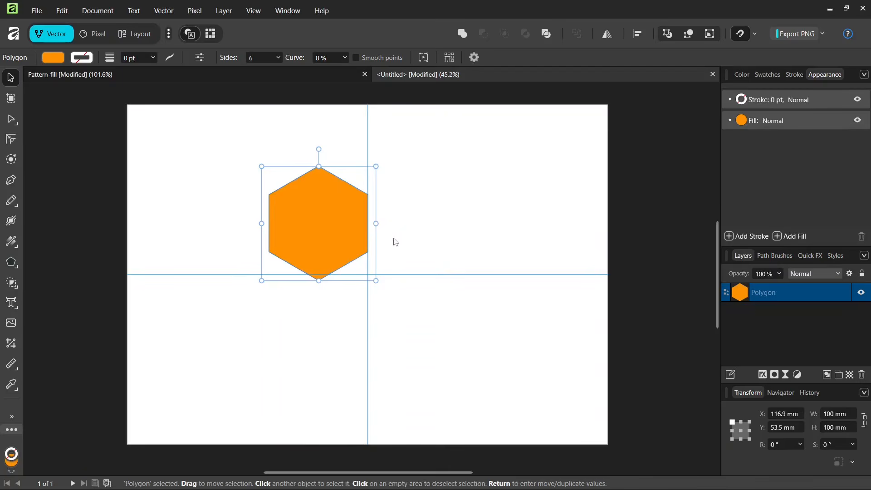
drag(327, 224, 369, 269)
Draw a straight vertical line with the Pen tool from the hexagon's top vertex to its bottom vertex.
scroll(363, 195, up, 1)
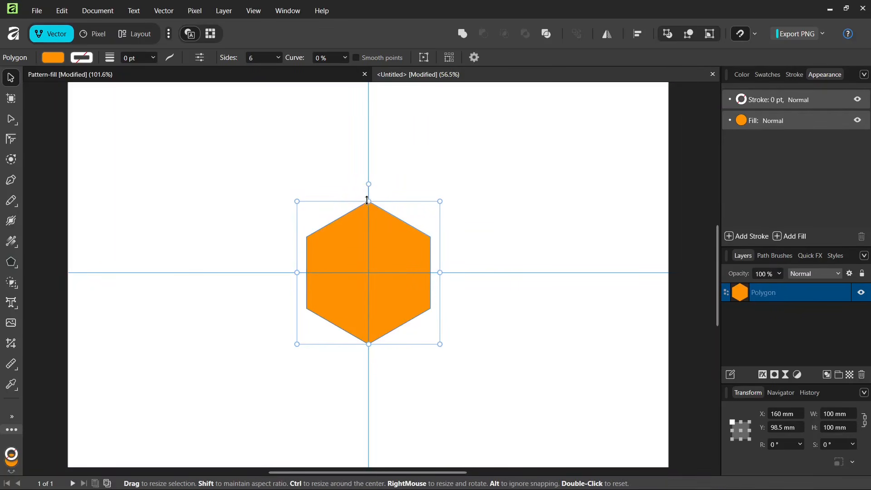
click(14, 181)
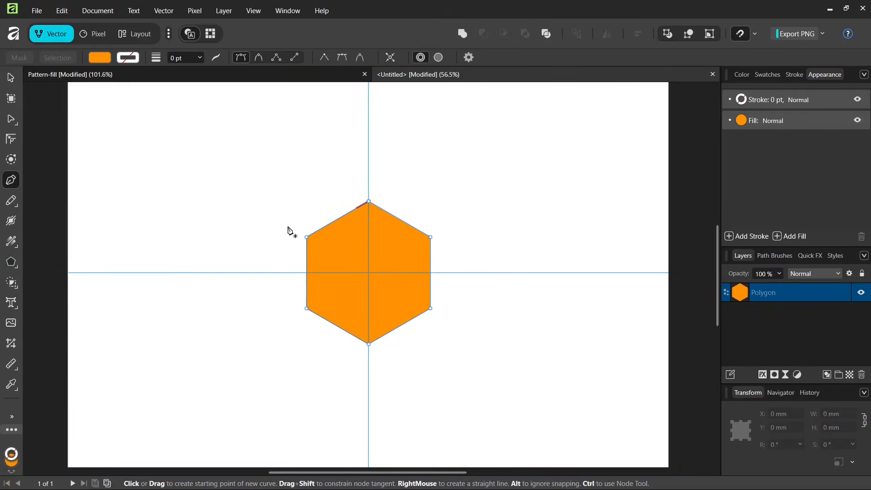
click(369, 201)
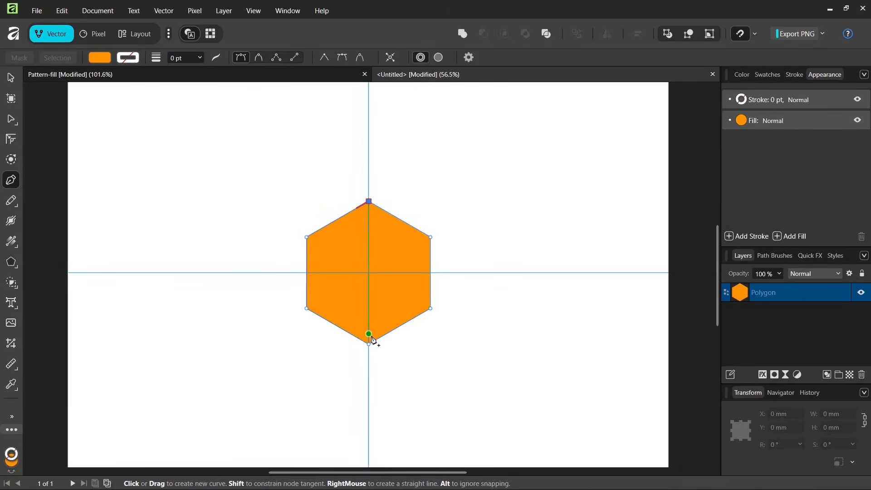
click(369, 344)
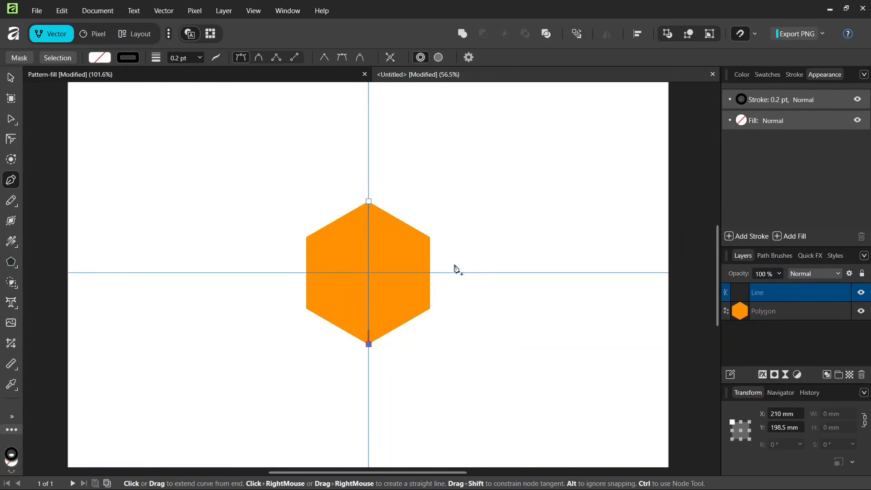
Divide the hexagon along the vertical line into two halves.
click(11, 77)
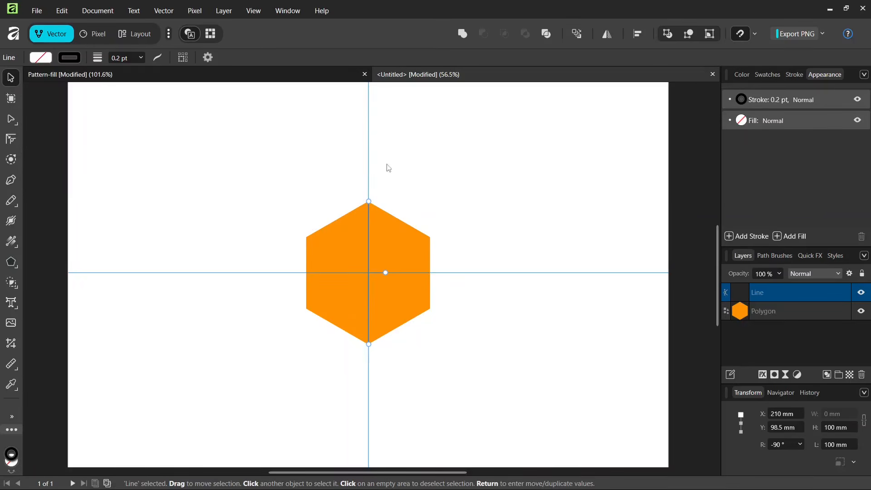
drag(487, 153, 267, 353)
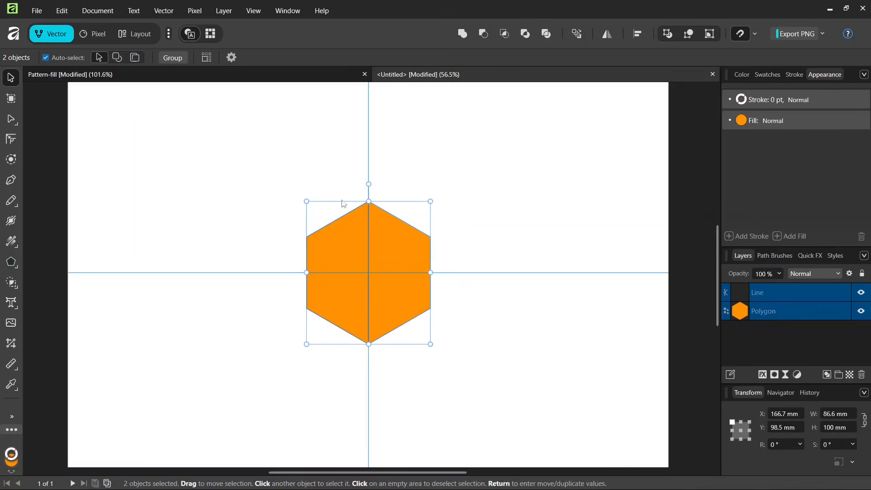
click(554, 33)
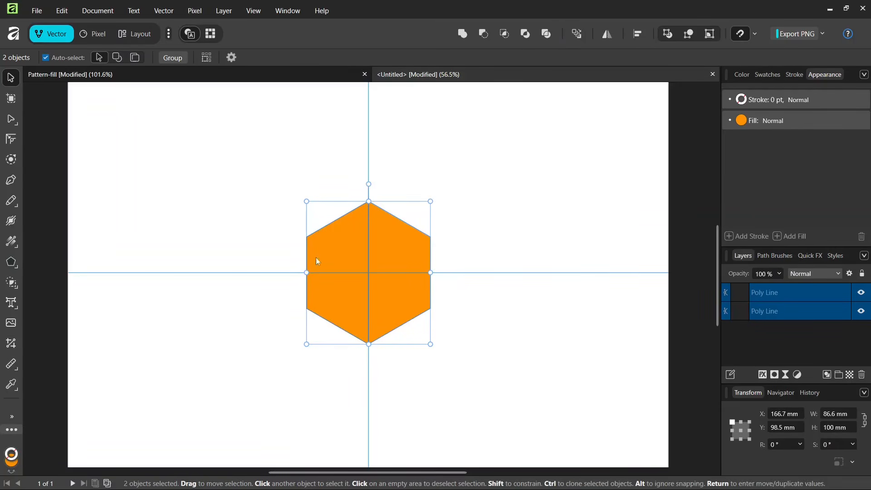
Change the fill colour of the hexagon's right half to white and deselect it.
scroll(352, 352, up, 1)
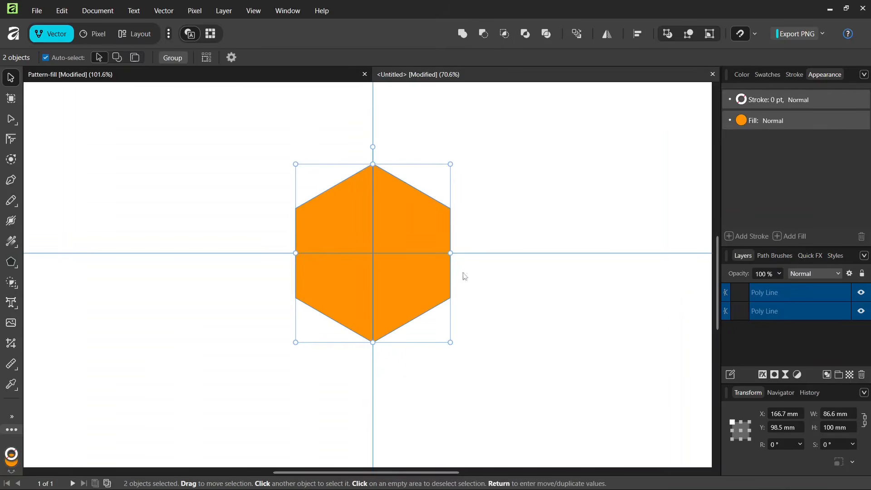
click(469, 204)
click(433, 223)
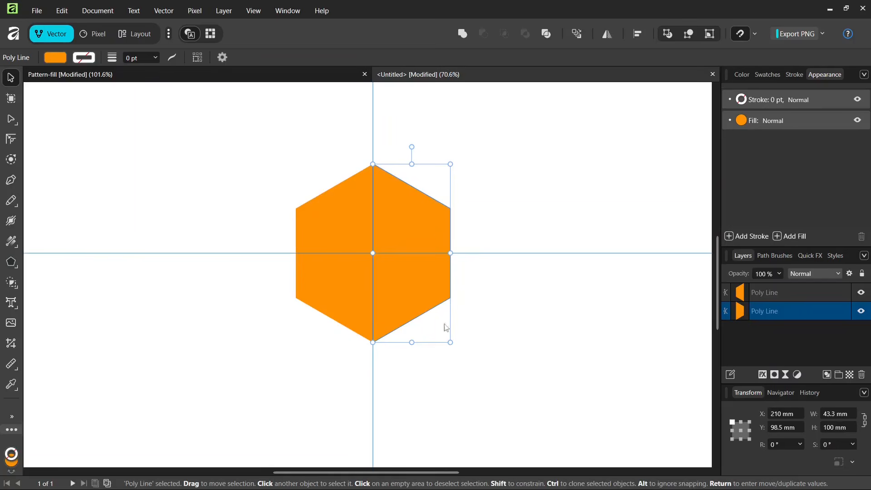
click(55, 58)
click(51, 160)
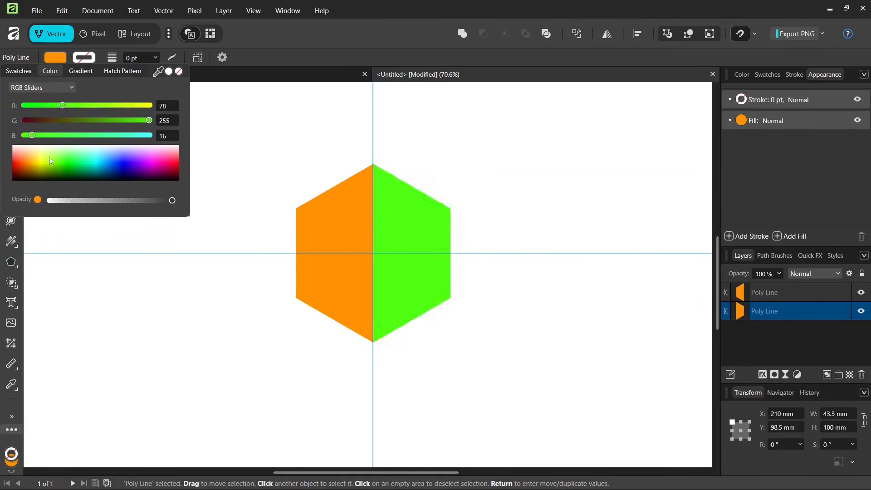
drag(51, 160, 7, 136)
click(213, 132)
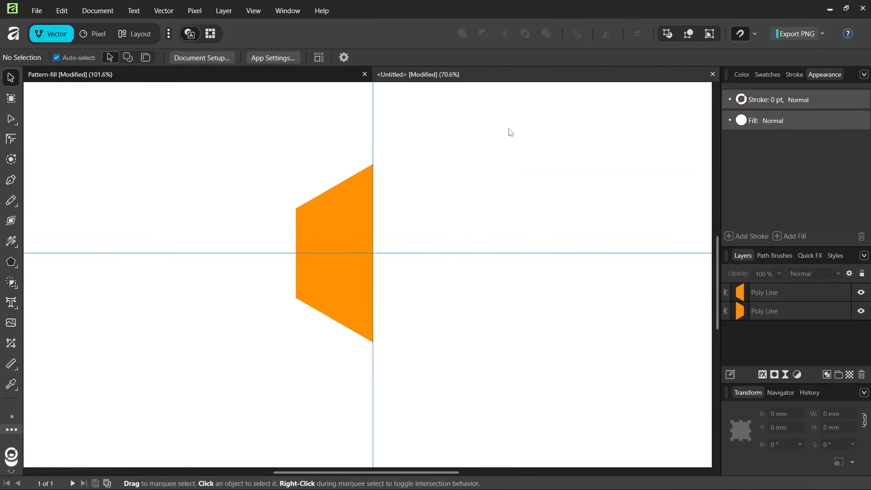
Group the orange and white hexagon halves and duplicate the group in place.
drag(561, 117, 227, 404)
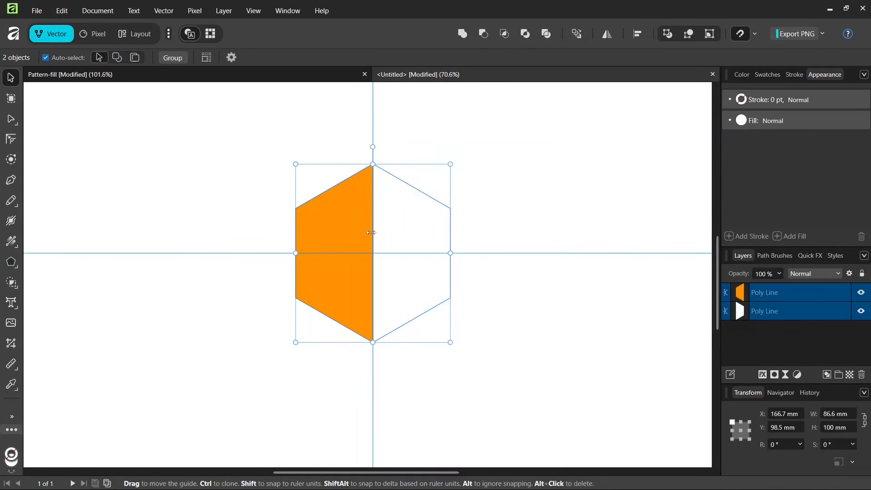
key(ctrl+g)
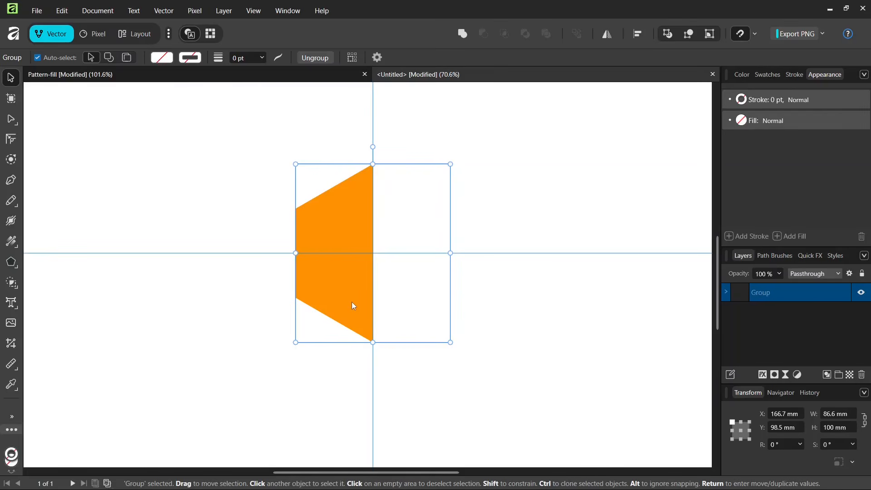
key(ctrl+j)
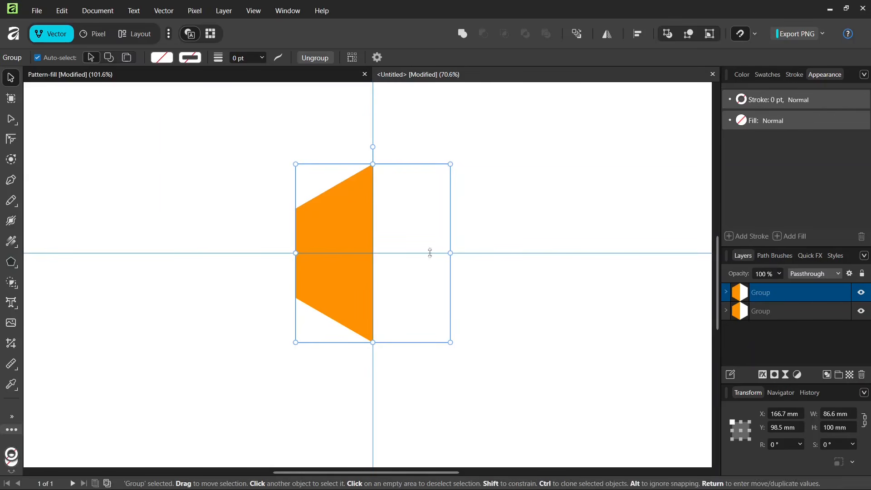
Scale the duplicate hexagon proportionally about its centre to a height of 50 mm.
click(740, 432)
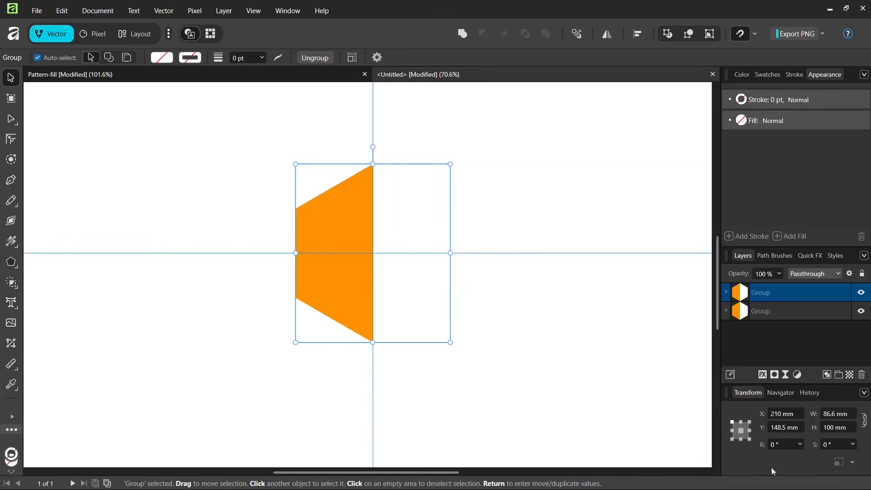
click(831, 428)
text(50)
key(Return)
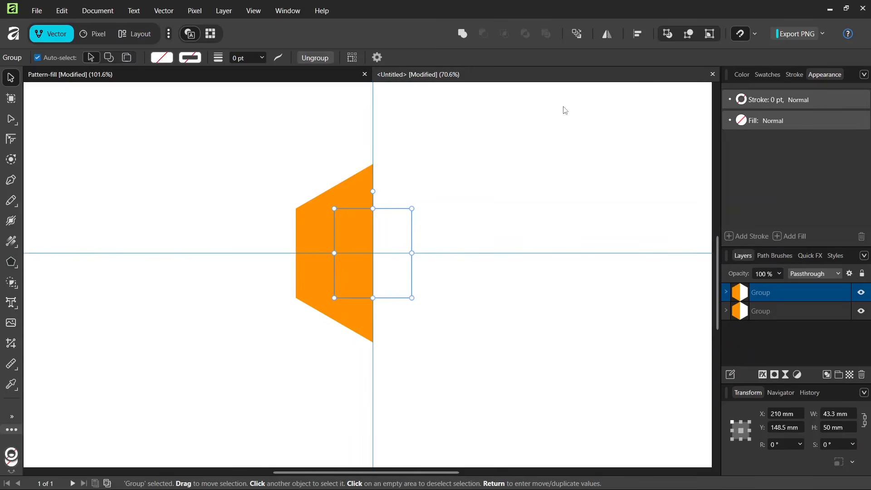
Flip the small inner hexagon horizontally so its colours are swapped, and deselect it.
click(607, 34)
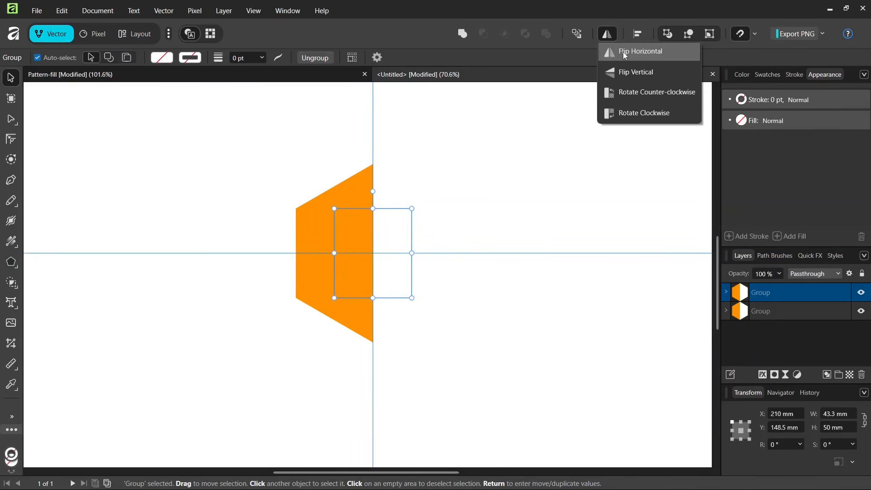
click(625, 53)
click(542, 165)
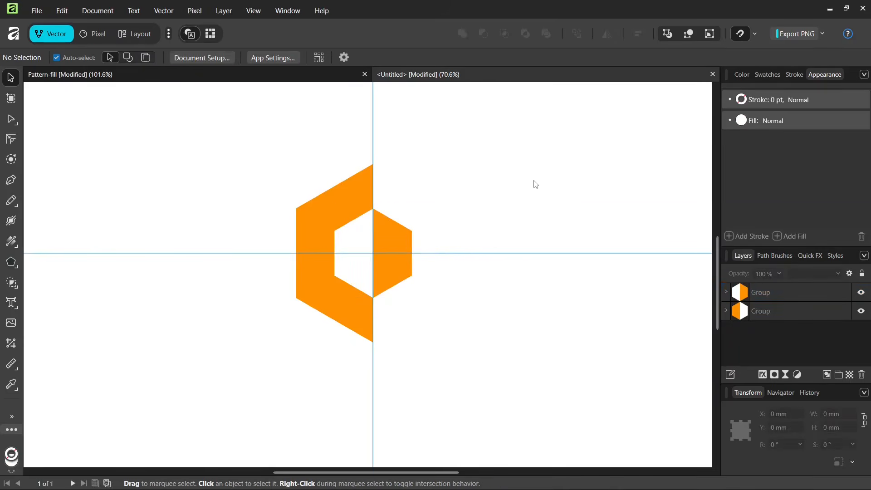
Group the large hexagon and the small inner hexagon into one unit.
scroll(522, 184, down, 2)
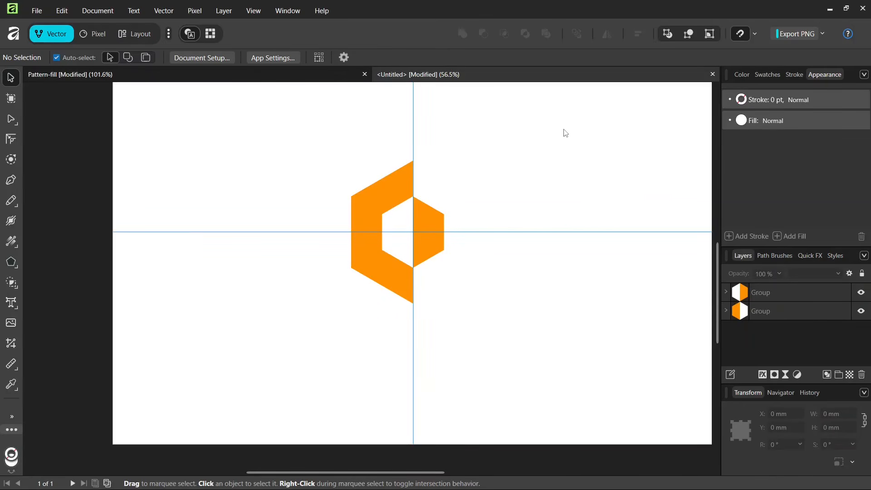
drag(592, 115, 269, 368)
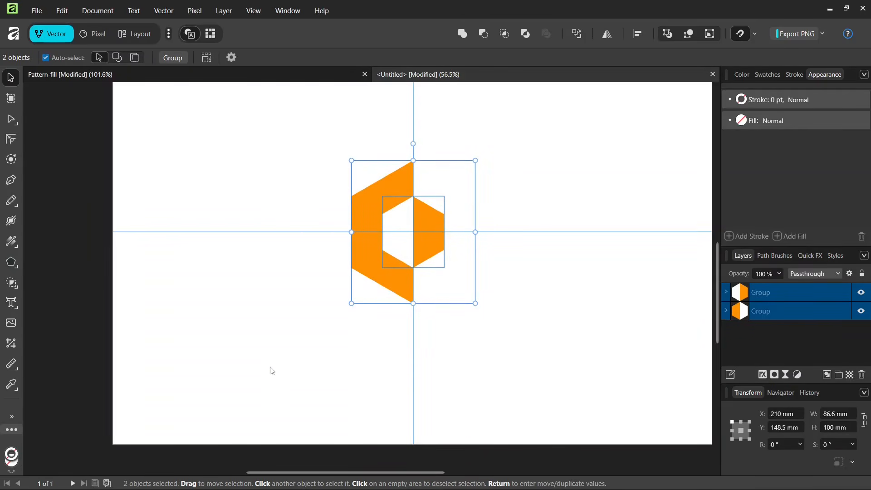
key(ctrl+g)
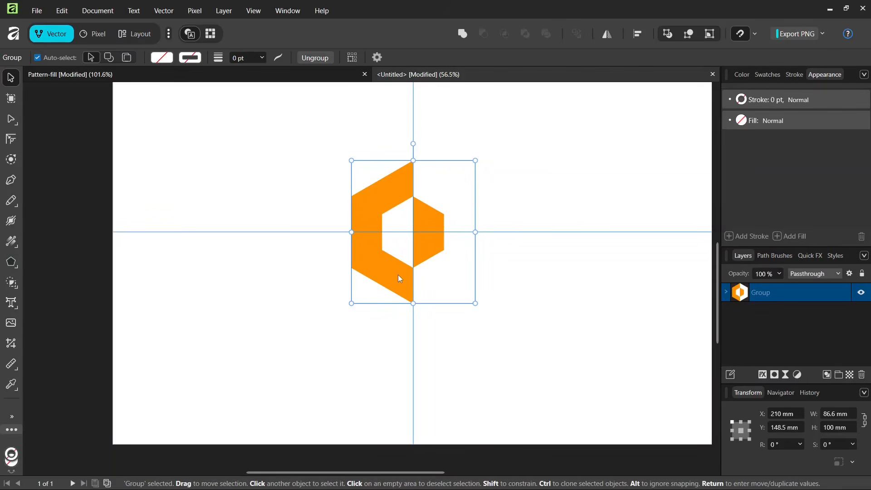
Duplicate the grouped hexagon and snap the copy against the original's upper-right edge.
key(ctrl+j)
scroll(399, 274, down, 1)
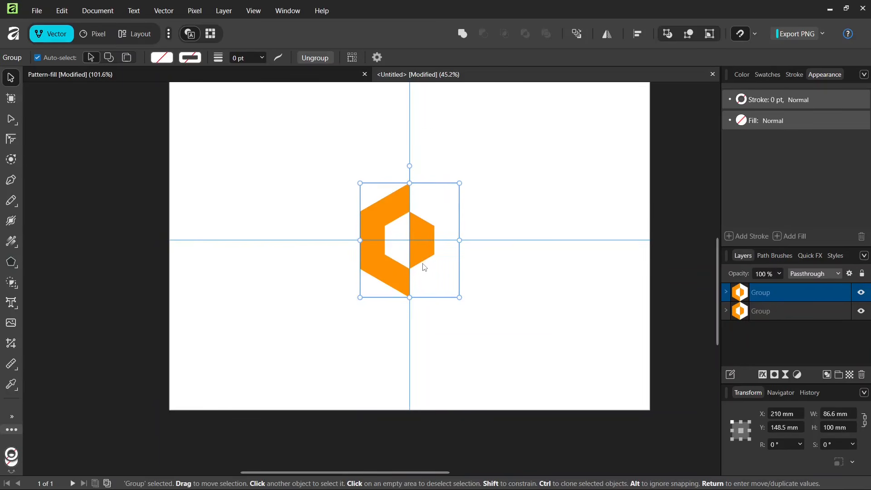
drag(421, 273, 464, 197)
scroll(462, 150, down, 1)
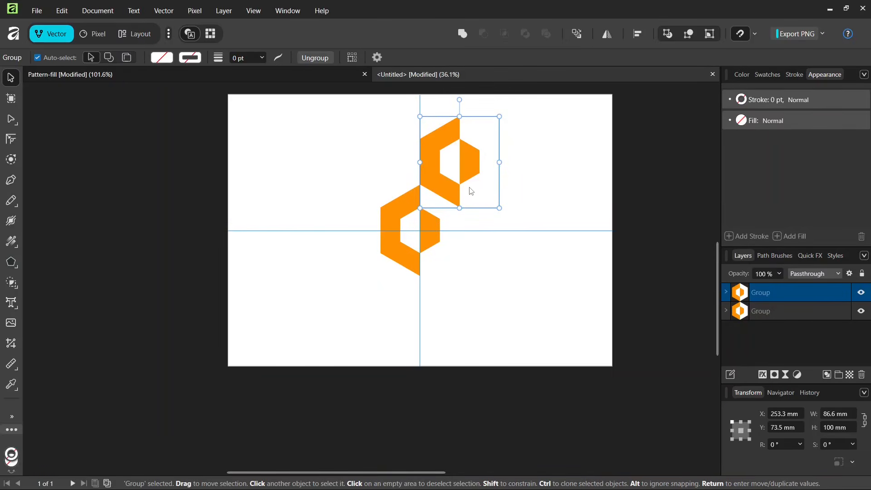
Duplicate the upper-right hexagon again and snap the new copy against the centre hexagon's upper-left edge.
key(ctrl+j)
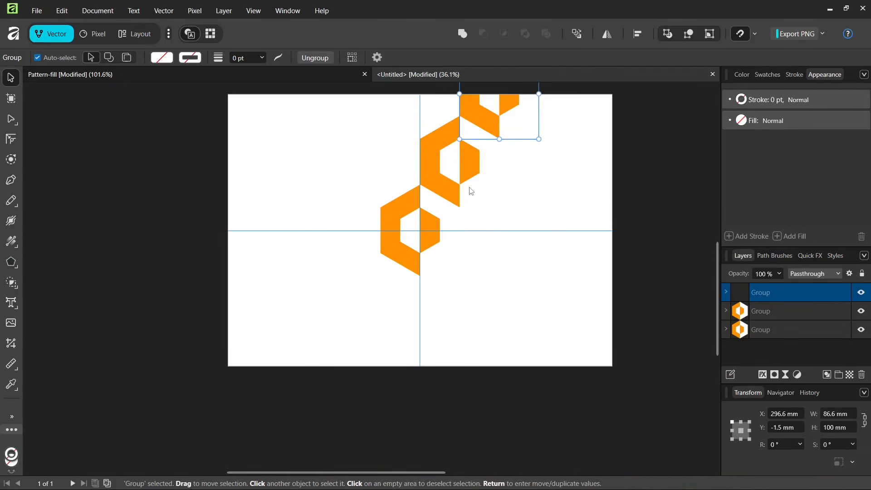
drag(464, 120, 399, 170)
scroll(394, 182, up, 1)
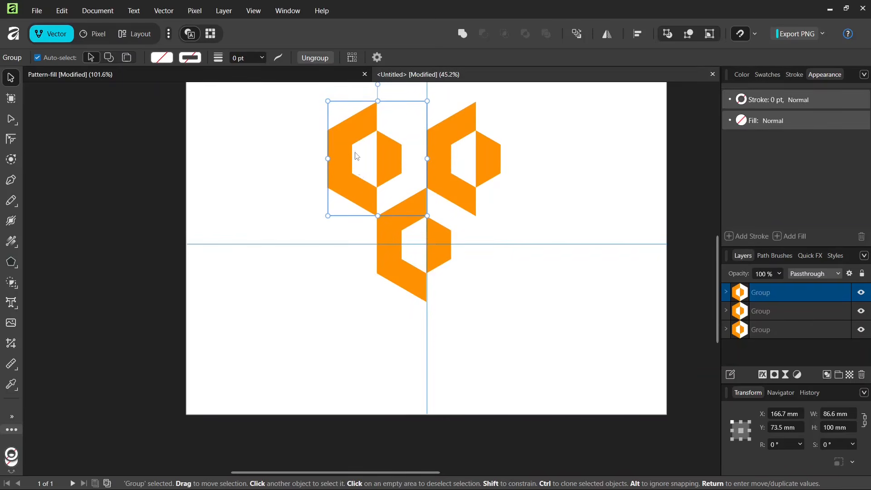
Duplicate the two upper hexagons together, snap the copies against the centre hexagon's lower edges and deselect them.
shift+click(464, 168)
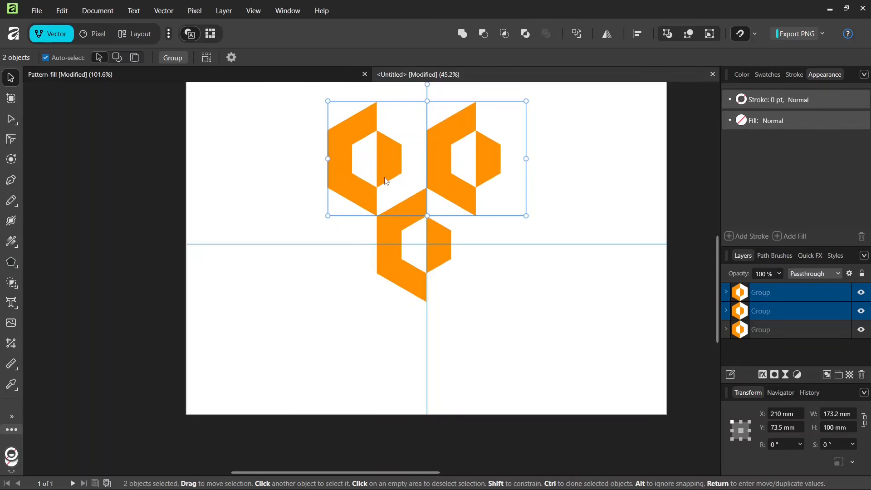
key(ctrl+j)
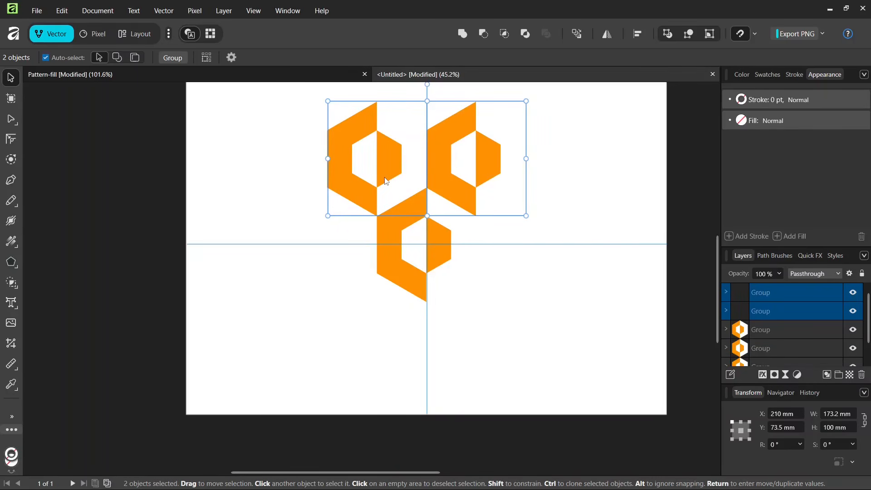
drag(472, 163, 473, 330)
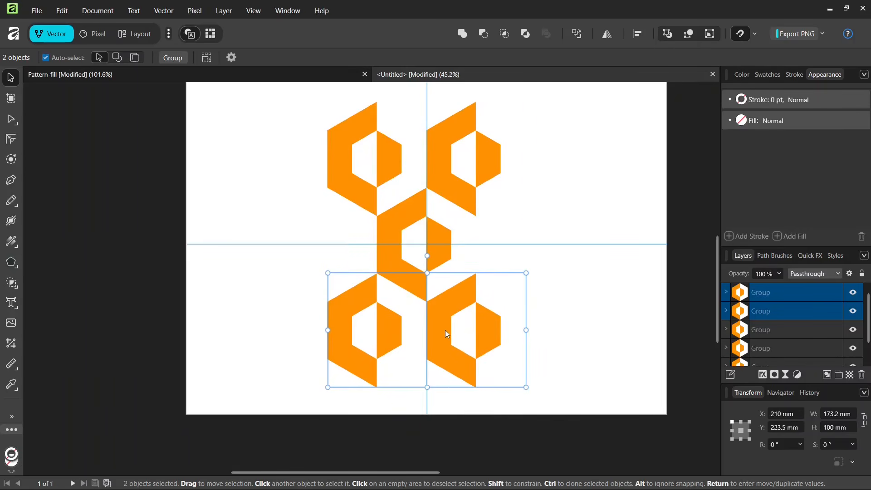
scroll(447, 335, up, 1)
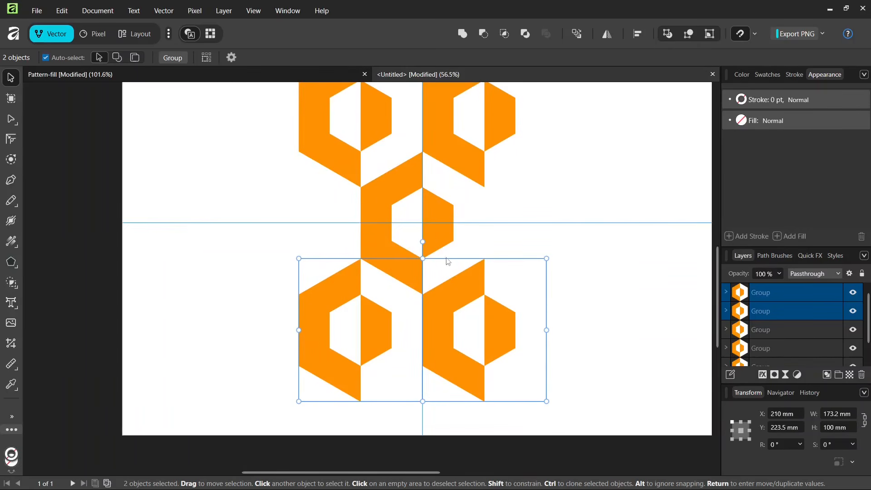
scroll(451, 282, down, 1)
click(514, 251)
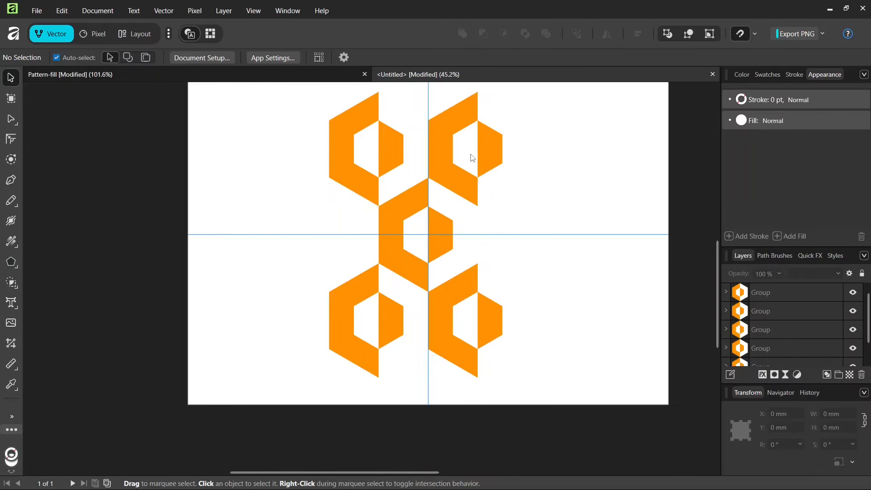
Draw an 86.6 × 150 mm rectangle without fill from the upper-left hexagon's centre to the lower-right hexagon's centre.
right_click(15, 268)
click(86, 9)
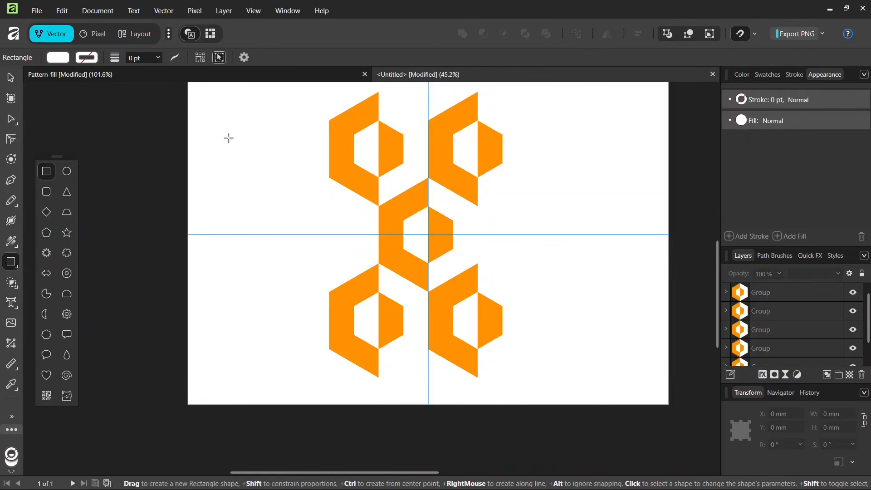
click(58, 57)
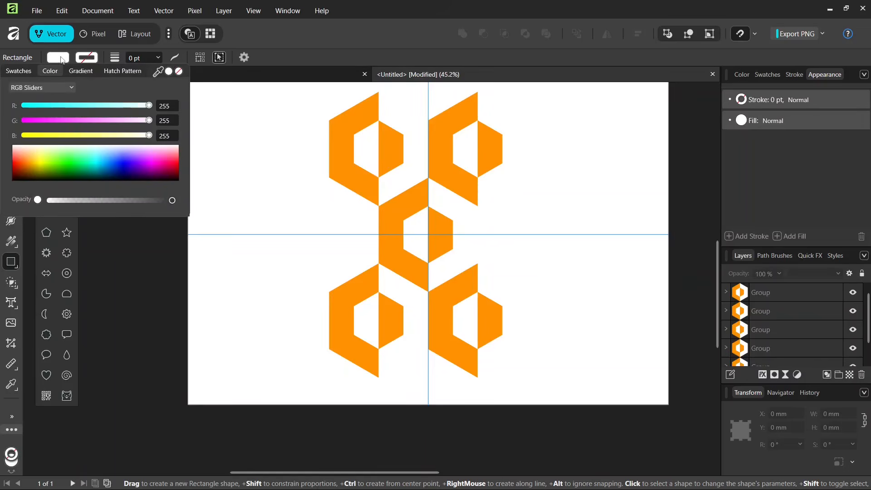
click(178, 72)
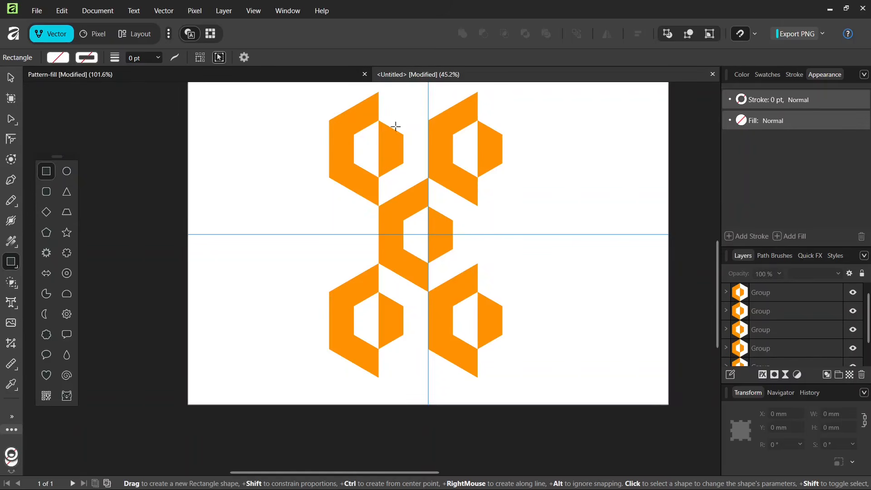
drag(379, 149, 478, 320)
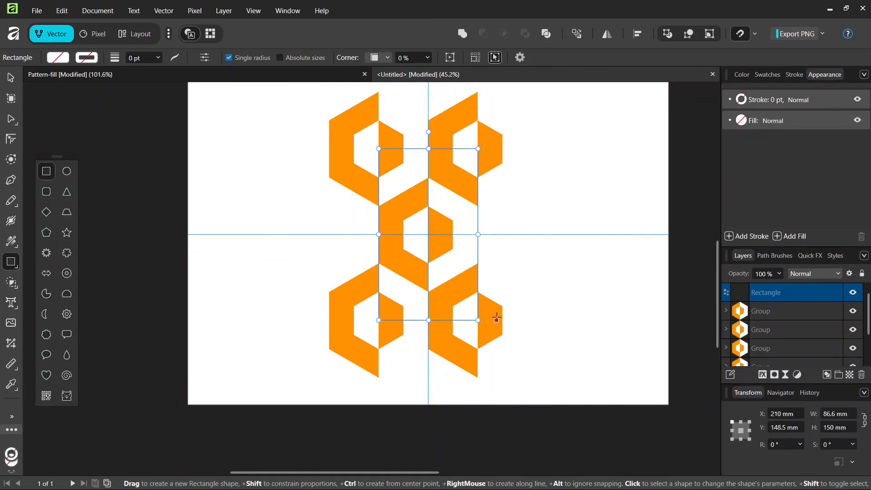
click(6, 76)
Set up a PNG export of the selected rectangle with the area set to Selection Area.
scroll(433, 249, up, 1)
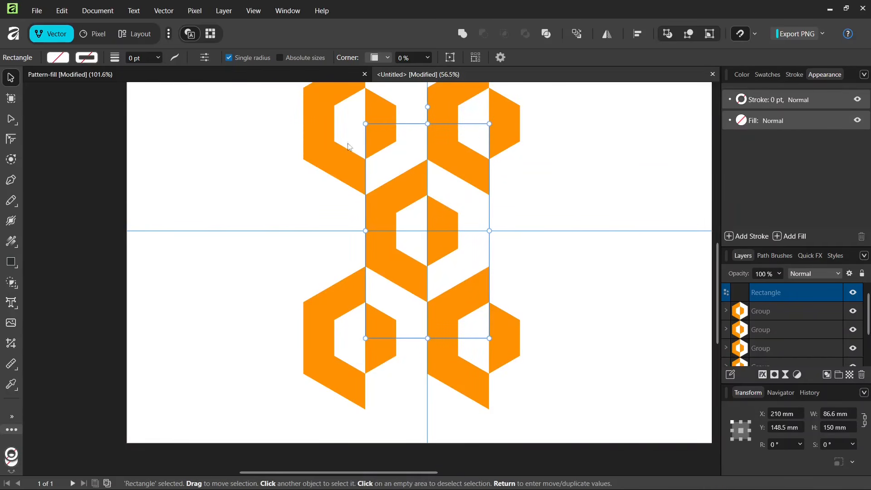
click(37, 11)
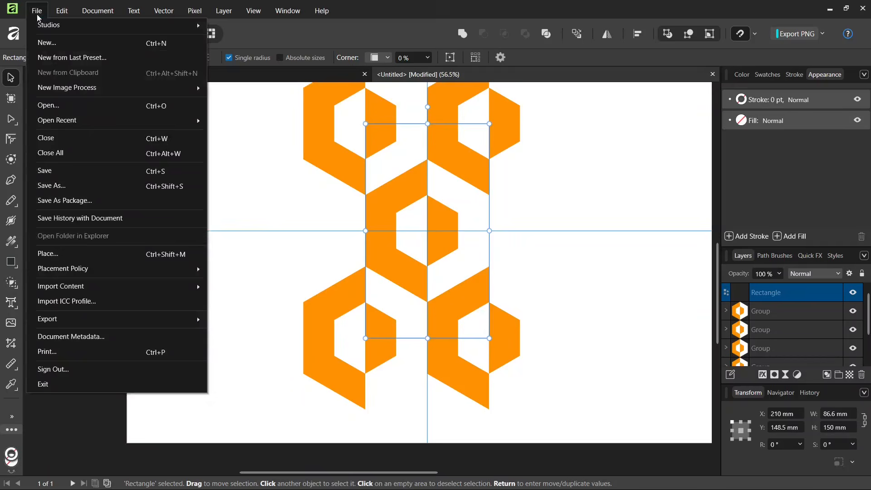
mouse_move(101, 322)
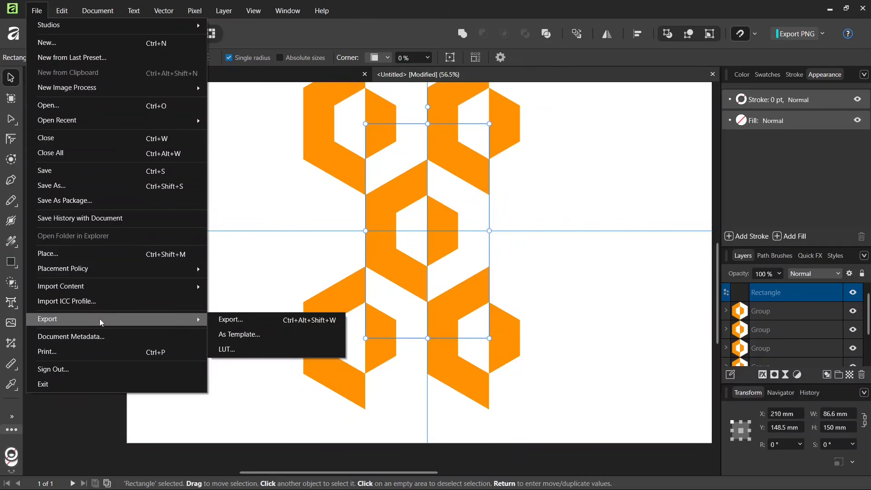
click(225, 322)
click(202, 132)
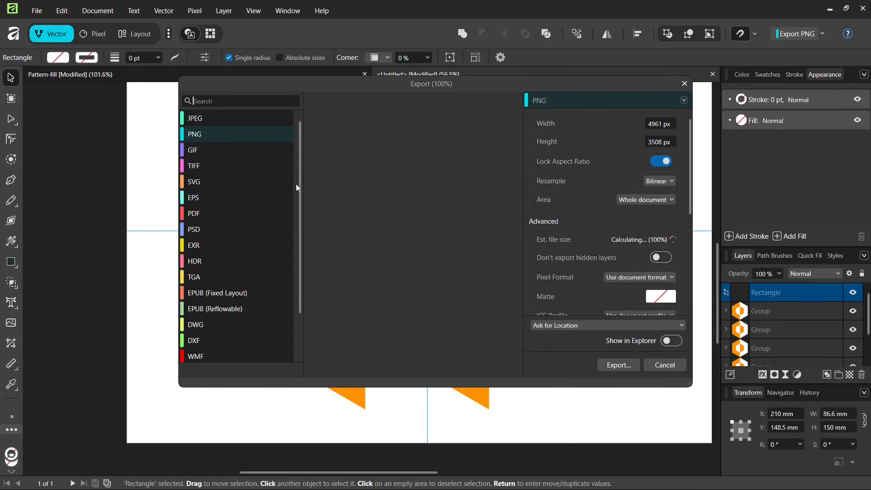
click(643, 200)
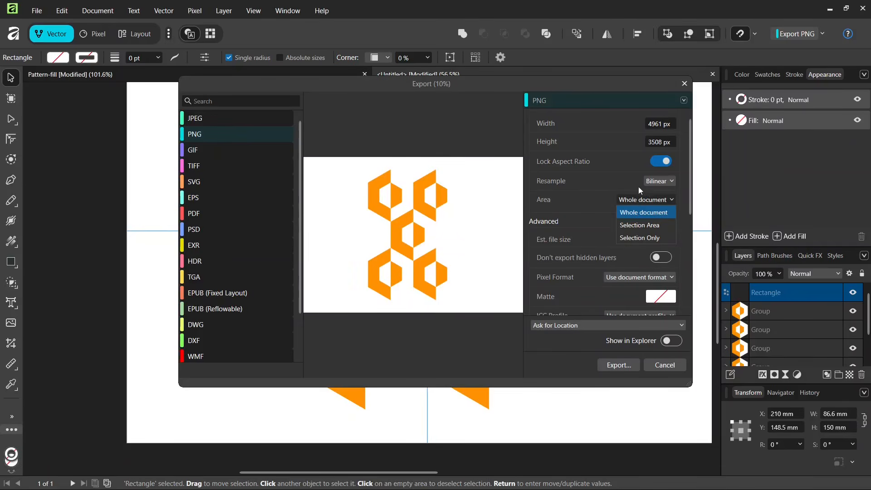
click(638, 226)
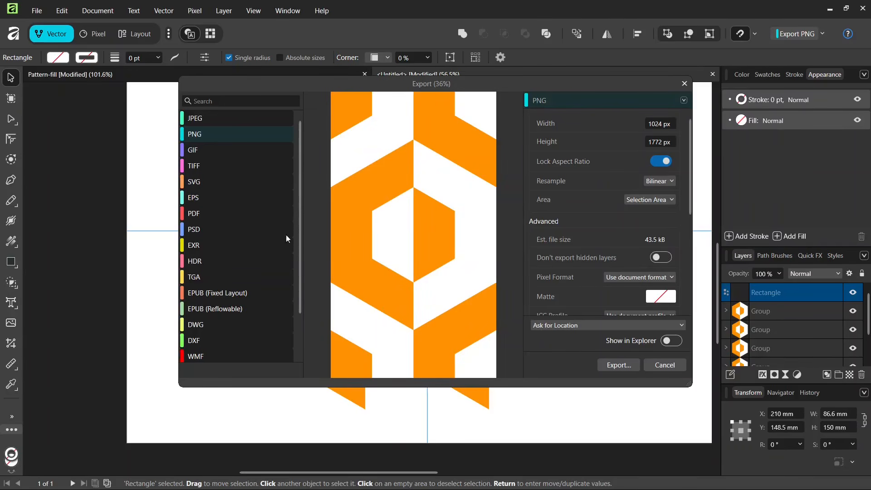
Export the tile as a PNG file named tile3 in the Hexagon Pattern folder.
click(618, 367)
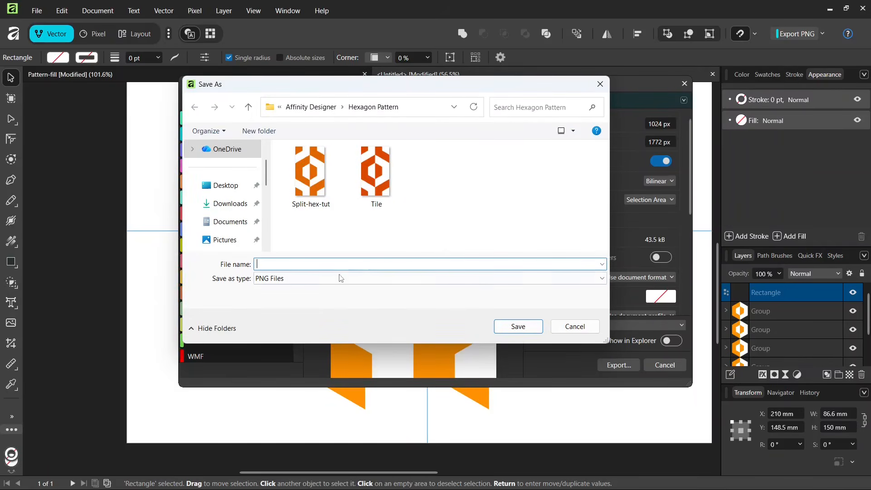
text(tile)
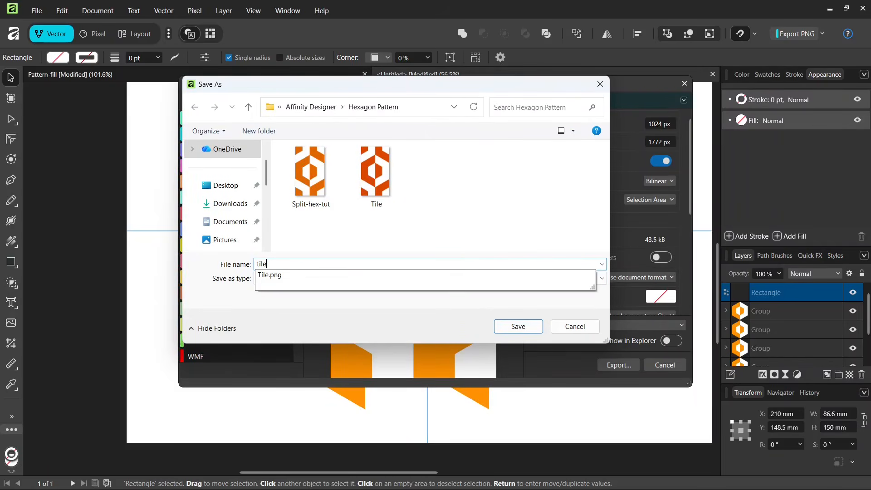
text(3)
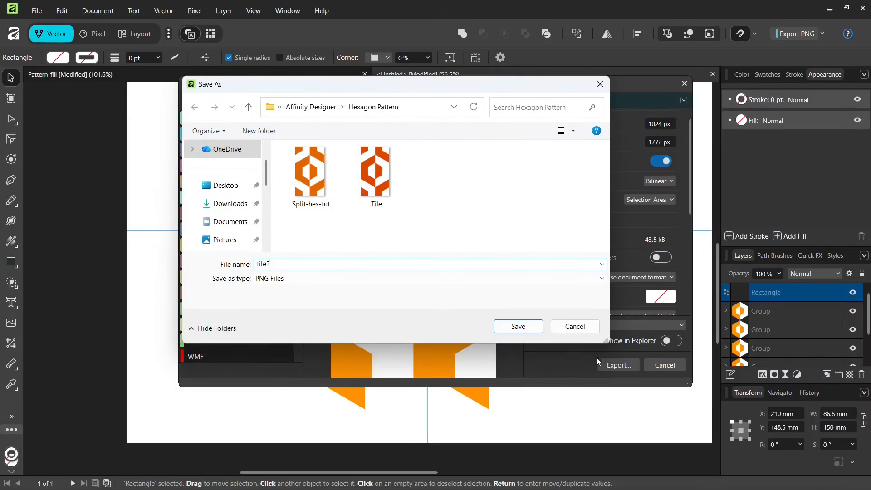
click(518, 326)
Create another new blank landscape document, keeping the offered document settings.
scroll(452, 292, down, 2)
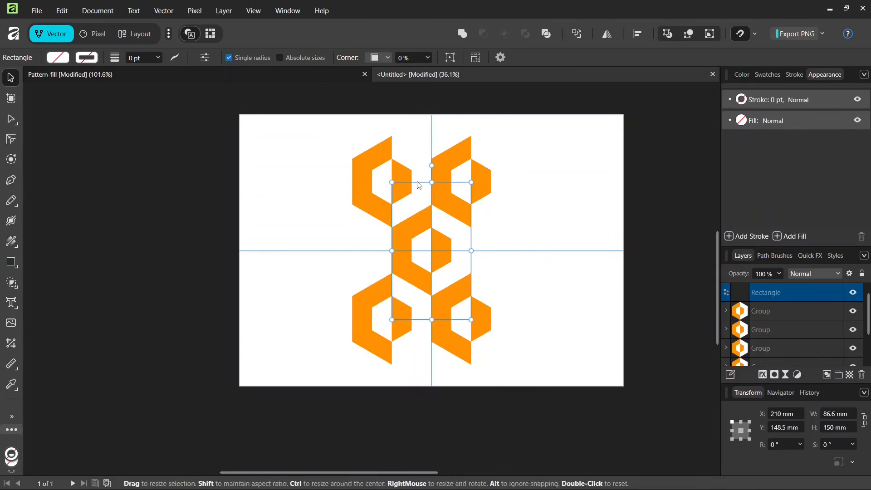
click(36, 11)
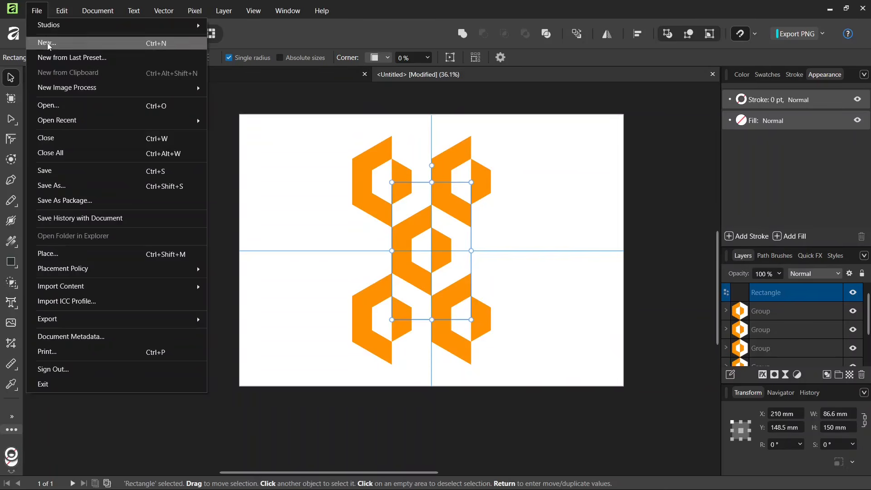
click(47, 41)
click(758, 448)
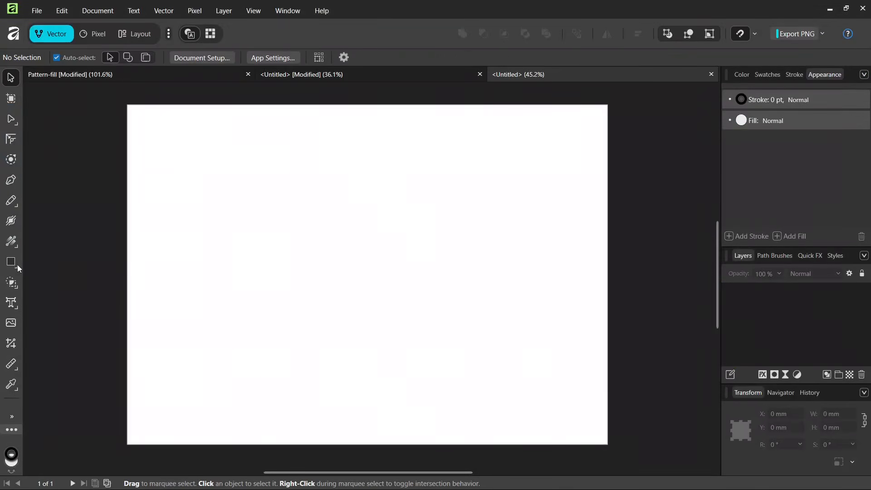
Draw a 420 × 297 mm rectangle with no fill and no stroke covering the entire page.
click(12, 263)
click(58, 57)
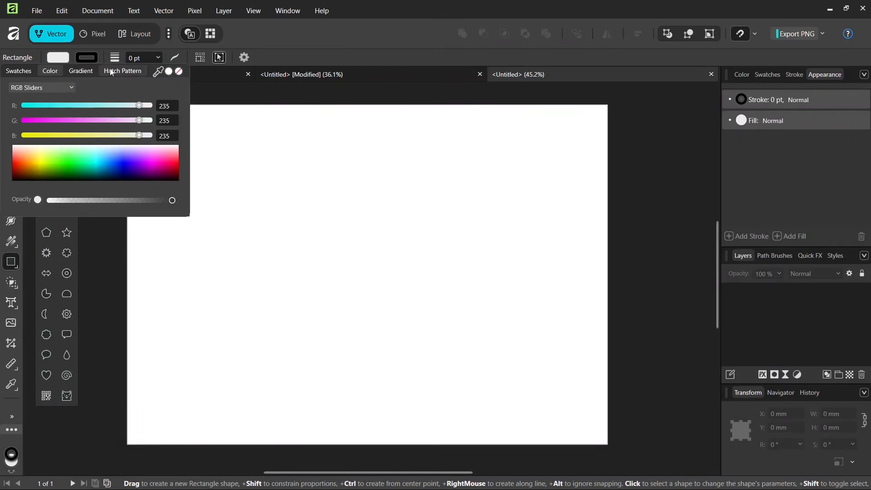
click(179, 71)
click(94, 59)
click(96, 59)
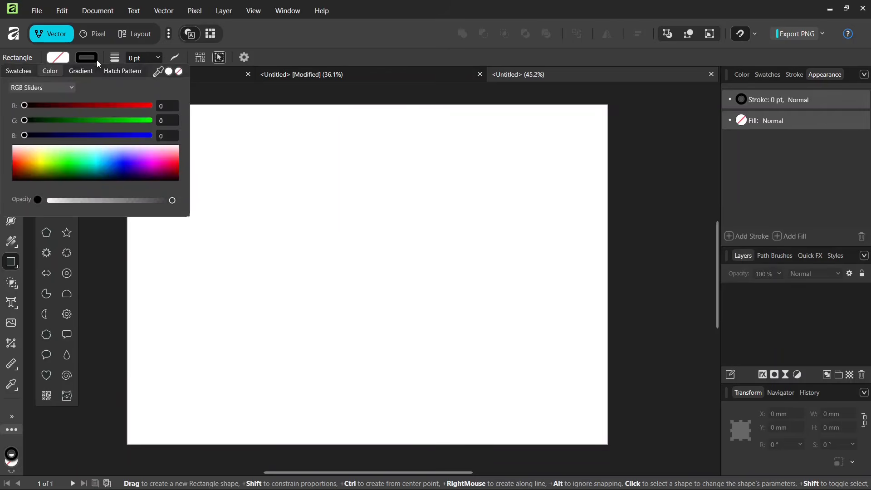
click(179, 71)
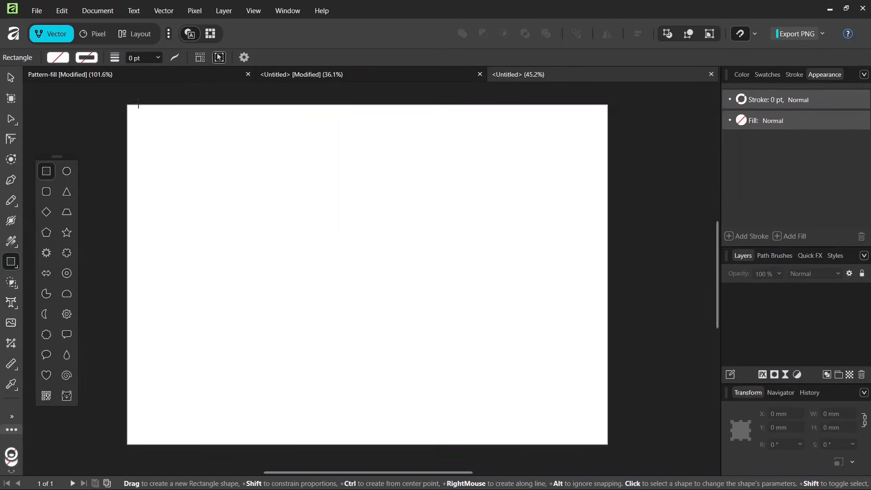
drag(128, 105, 609, 445)
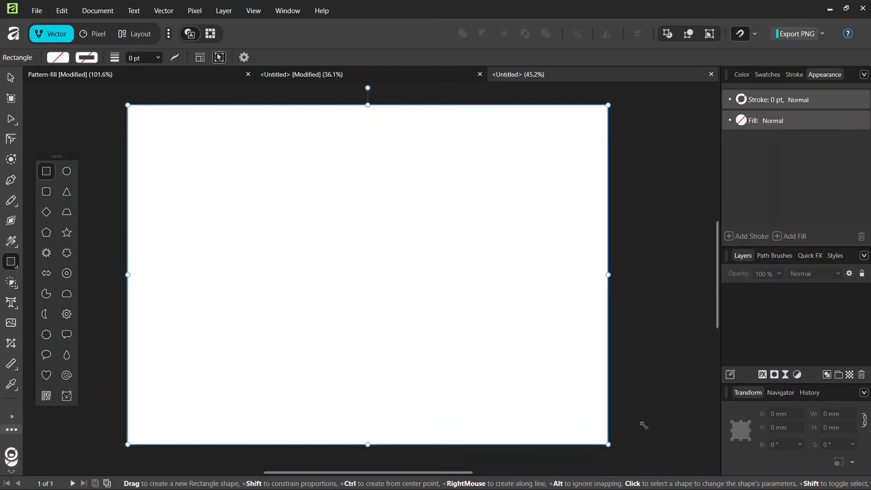
Flood fill the page-sized rectangle with the tile3 image as a bitmap fill using Vector Flood Fill.
click(16, 289)
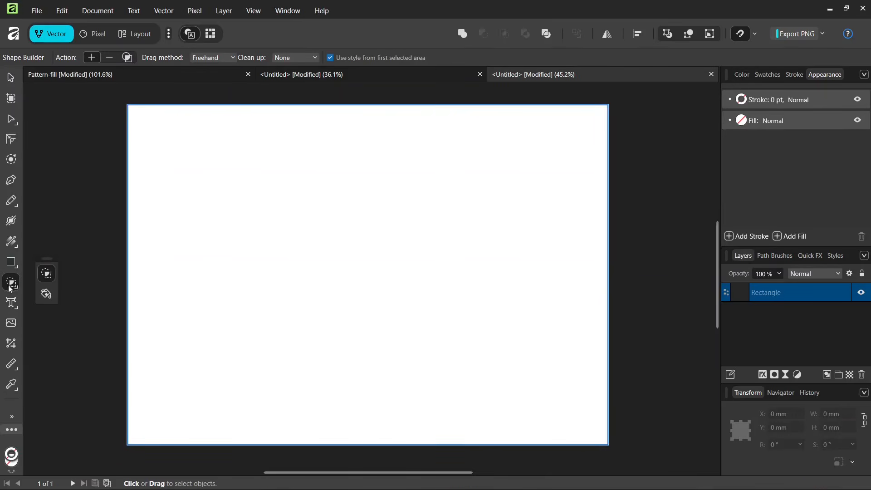
click(46, 295)
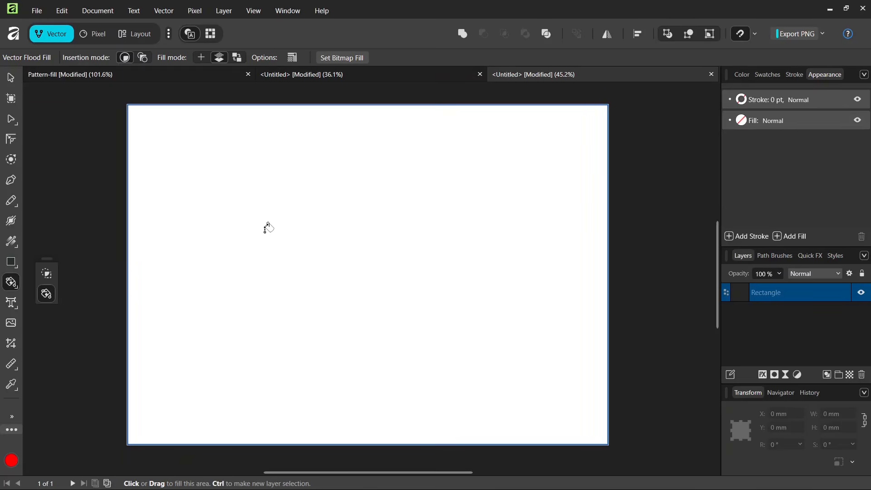
click(334, 57)
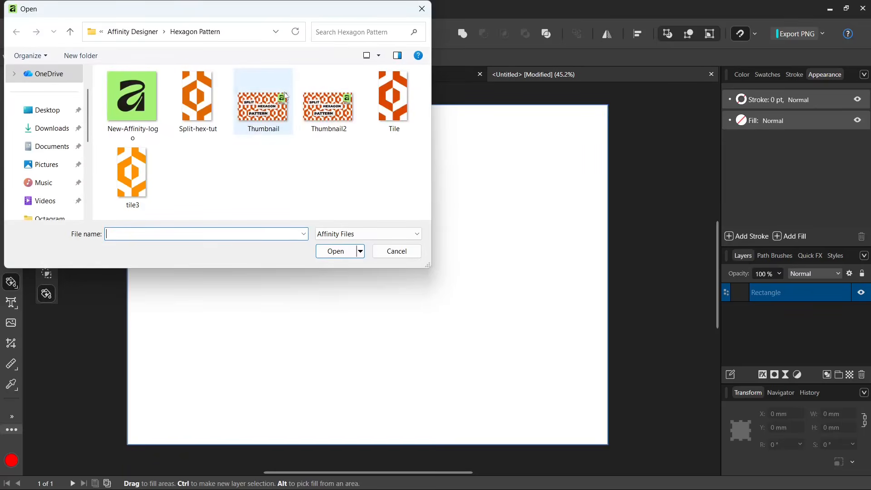
double_click(138, 185)
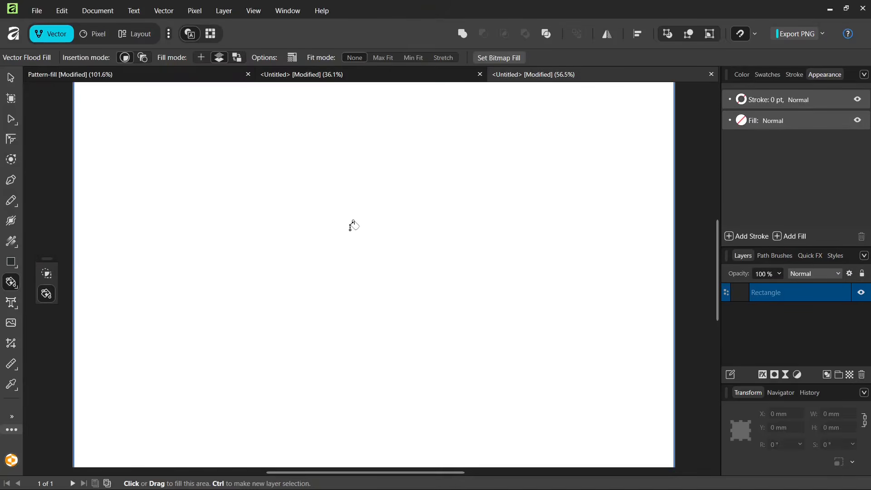
click(350, 226)
Scale the bitmap fill down slightly so the hexagon pattern repeats at a smaller size, and leave the fill tool.
scroll(352, 228, down, 2)
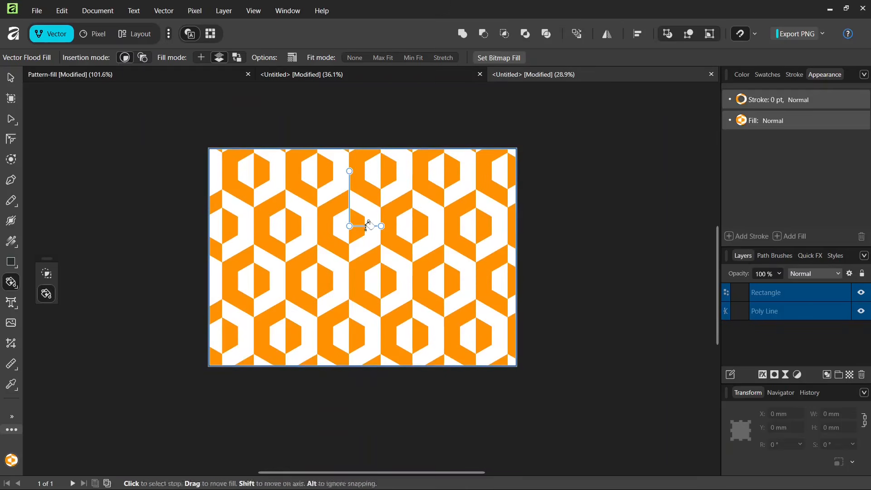
scroll(367, 226, up, 1)
click(371, 228)
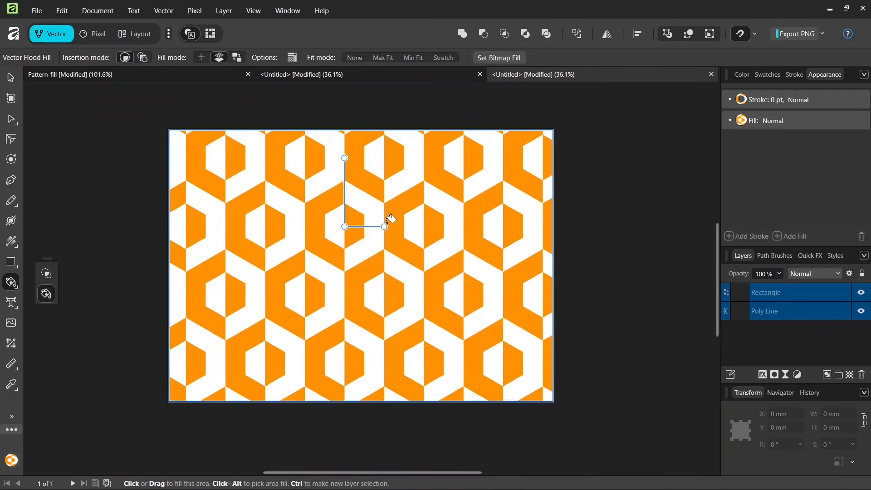
mouse_move(385, 228)
mouse_down()
mouse_move(364, 228)
mouse_move(375, 226)
mouse_up()
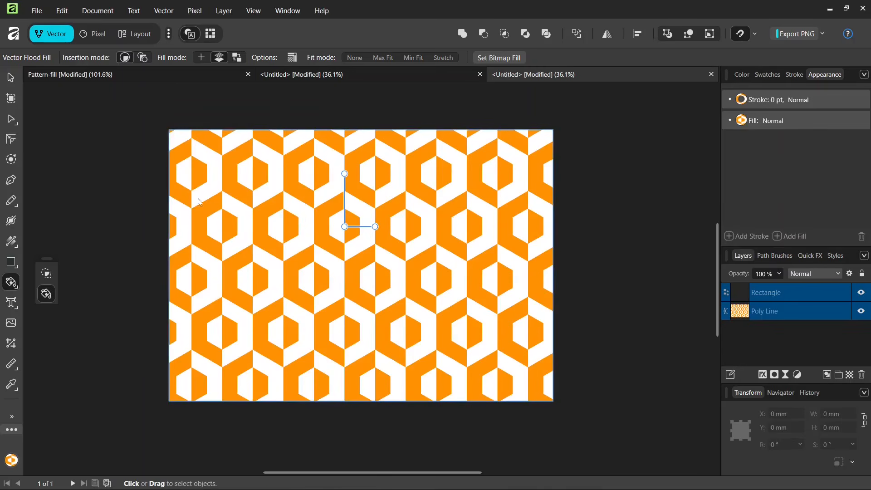
click(11, 78)
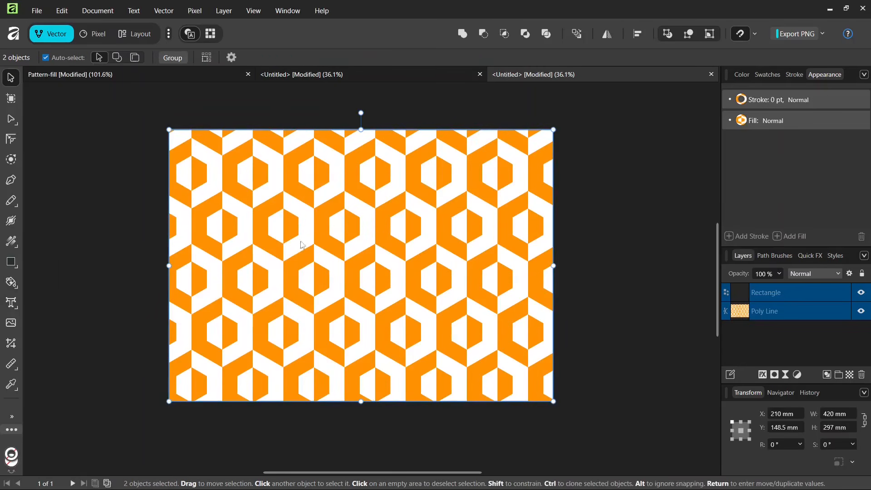